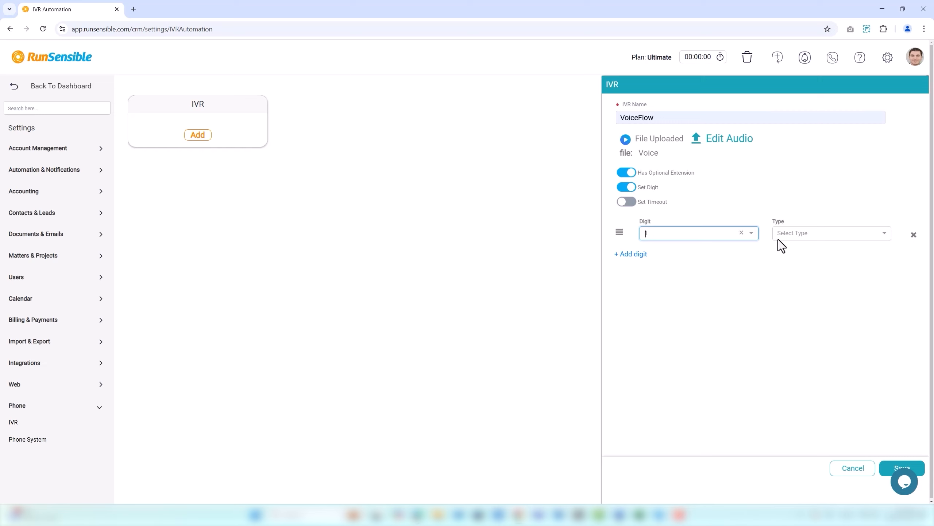
# Step: Set the type for digit 1 to IVR and save the VoiceFlow IVR settings
pyautogui.click(778, 238)
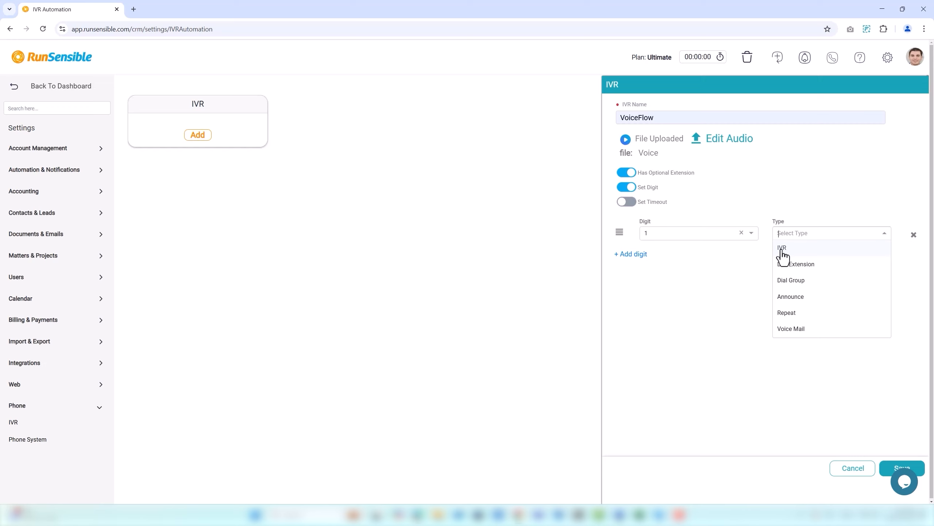
pyautogui.click(782, 248)
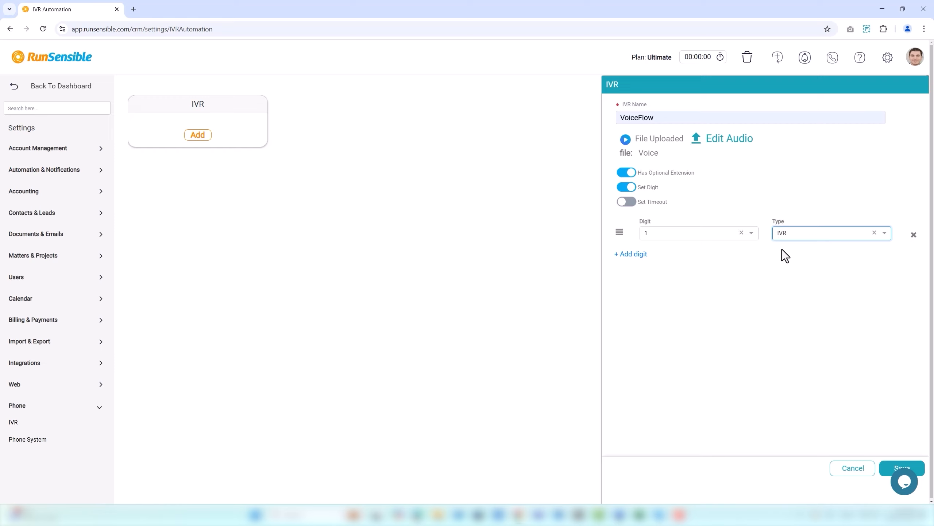
pyautogui.click(892, 470)
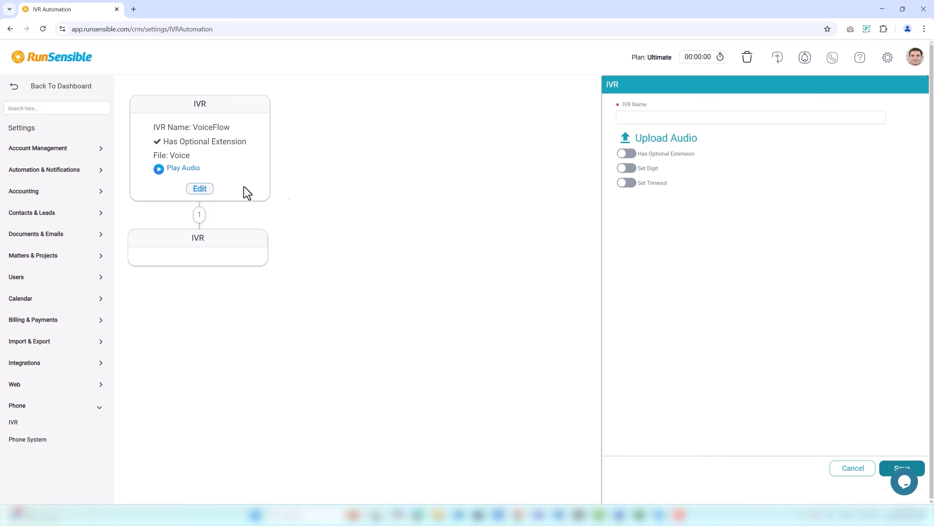
# Step: Name the new IVR node Voice 4 and upload the Voice audio file to it
pyautogui.click(715, 120)
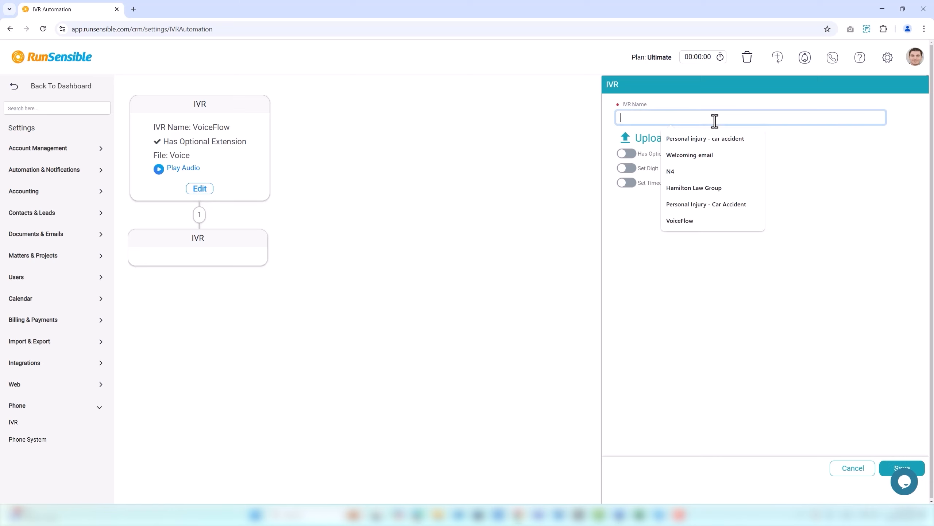
pyautogui.write('Voic')
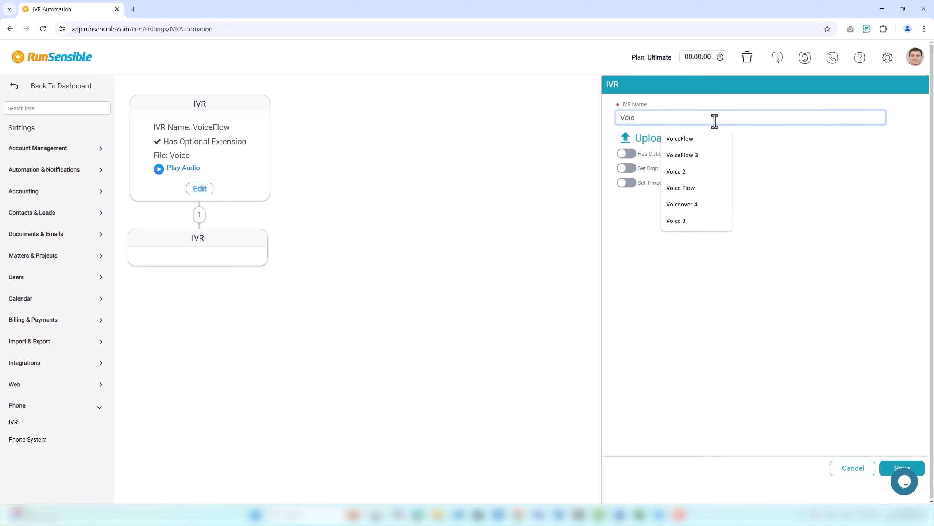
pyautogui.write('e 4')
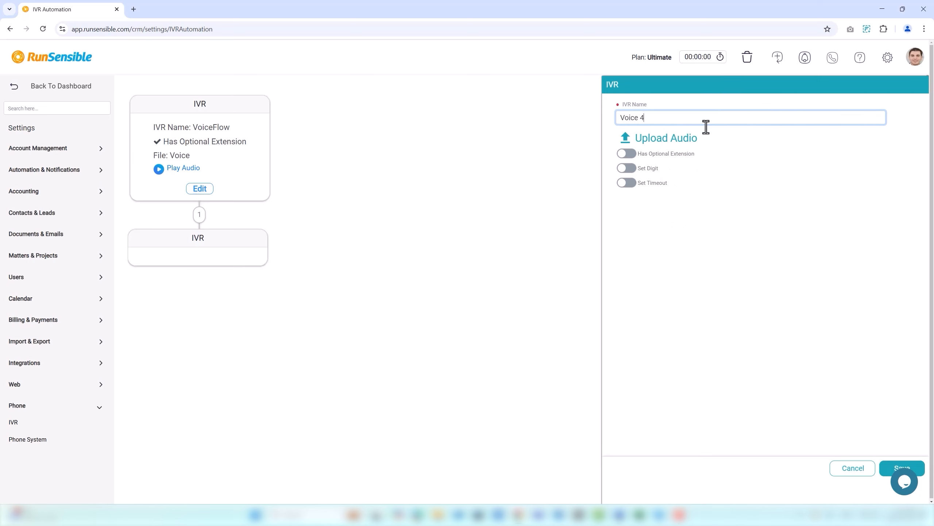
pyautogui.click(690, 138)
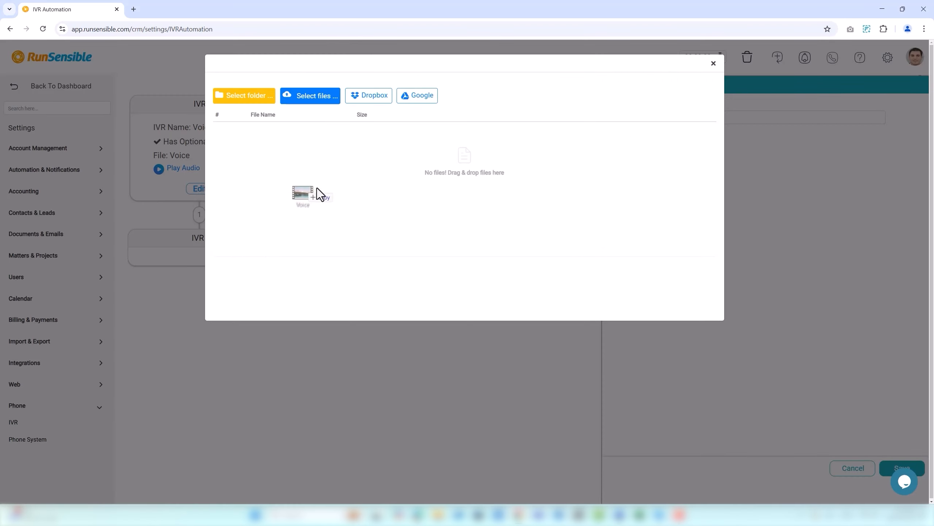
pyautogui.moveTo(317, 188); pyautogui.dragTo(353, 170)
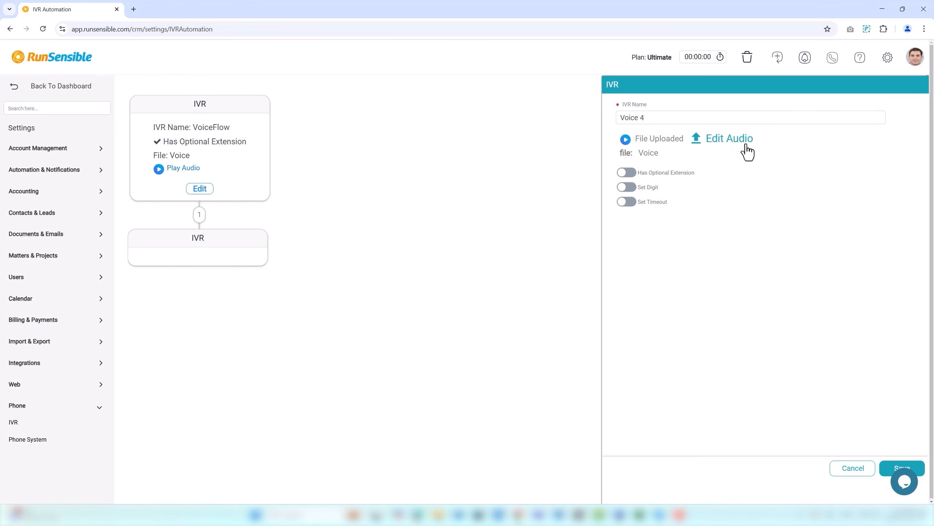
# Step: Enable Set Digit, map digit 2 to the IVR type, and save the Voice 4 node
pyautogui.click(629, 188)
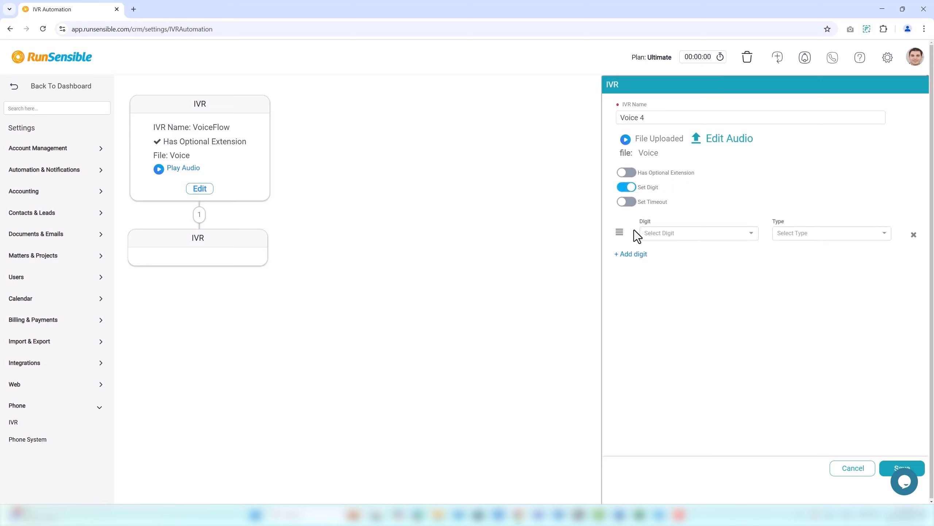
pyautogui.click(652, 234)
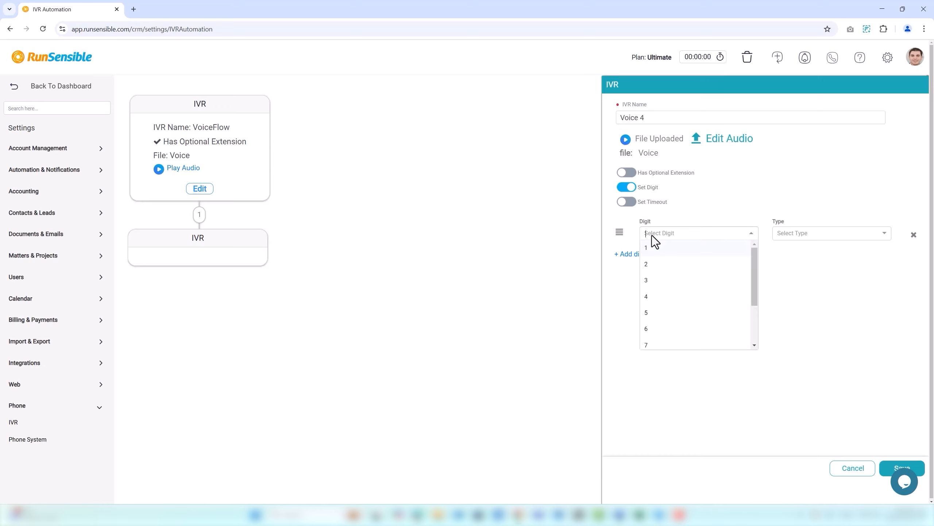
pyautogui.click(656, 265)
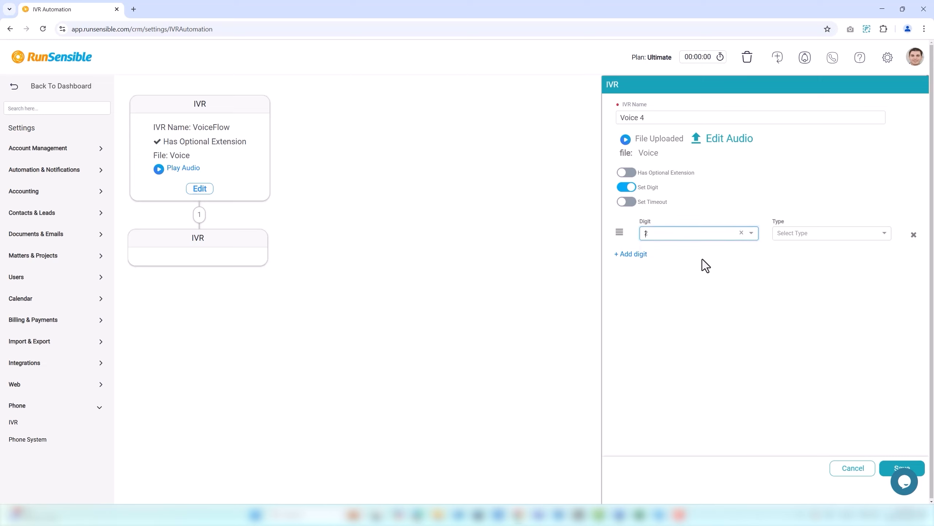
pyautogui.click(783, 238)
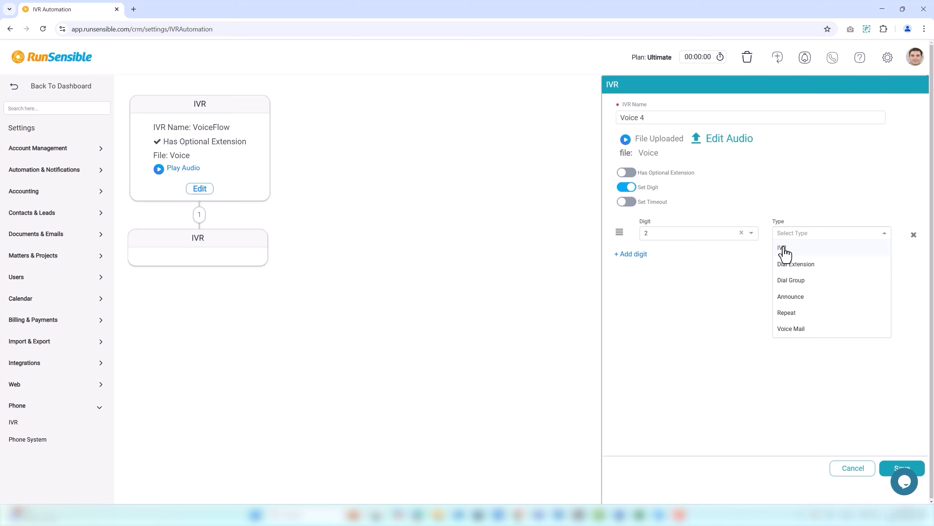
pyautogui.click(784, 249)
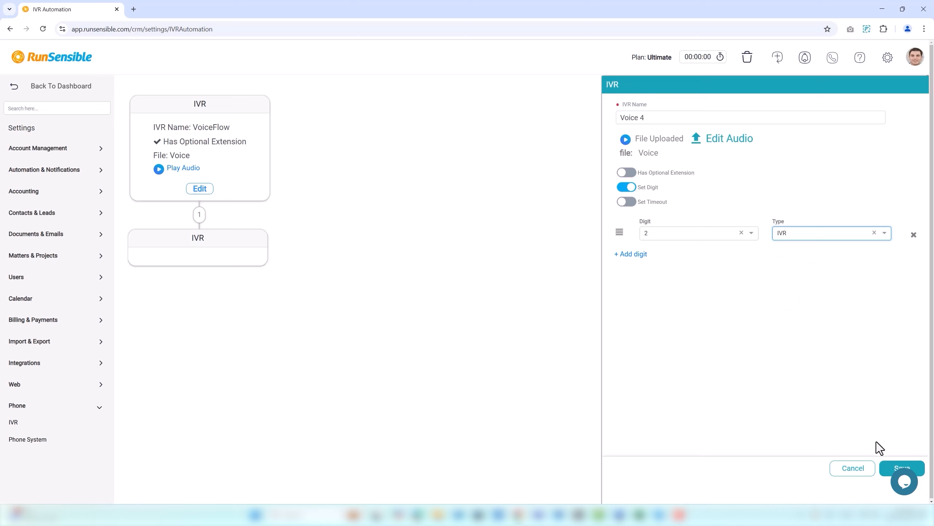
pyautogui.click(887, 469)
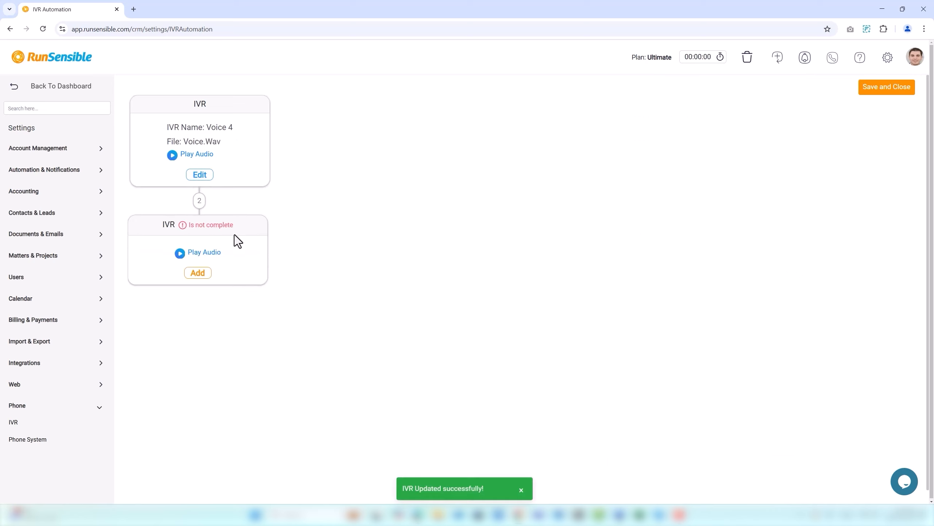
# Step: Fill in the next IVR node as Voice 5, enable Set Digit, and upload its Voice audio
pyautogui.click(198, 272)
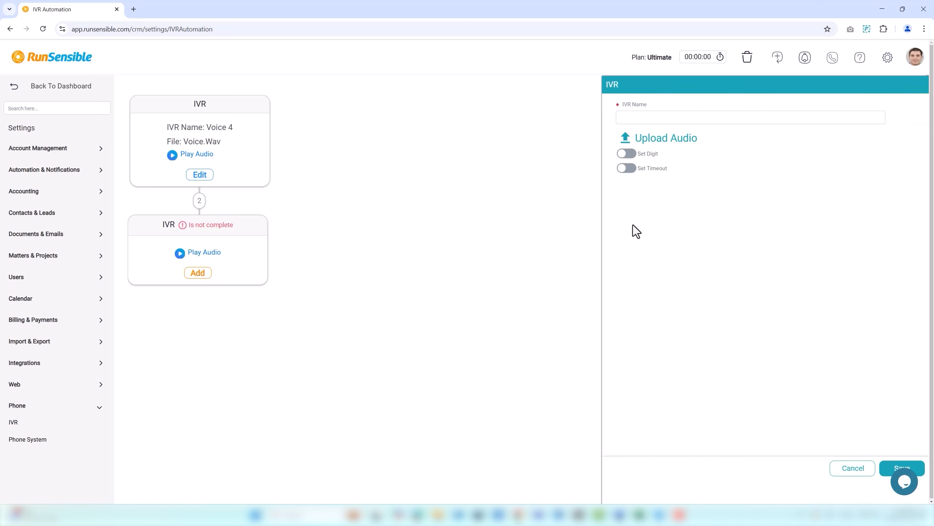
pyautogui.click(741, 118)
pyautogui.write('Voice 5')
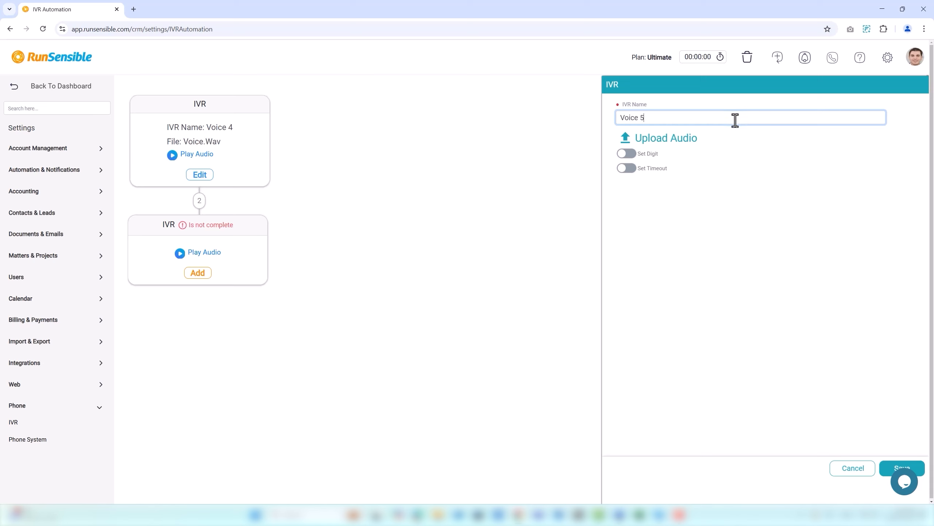
pyautogui.click(627, 154)
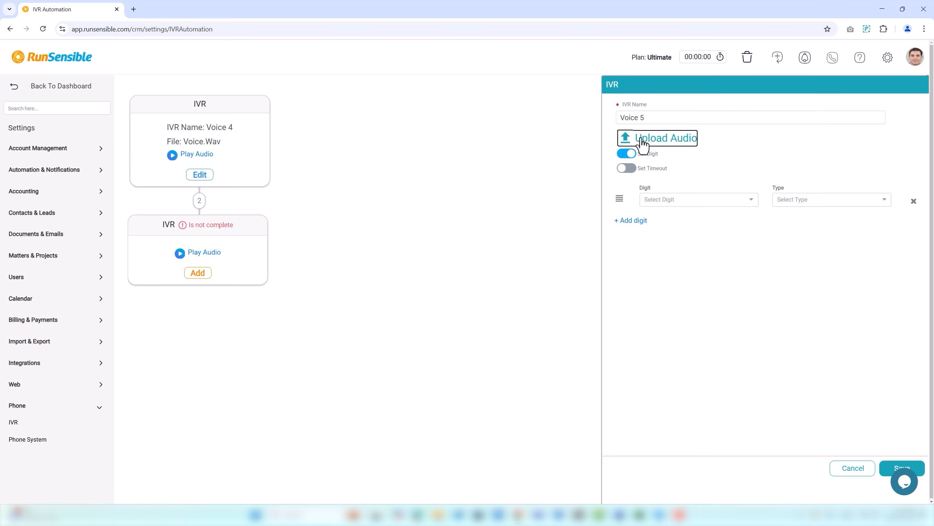
pyautogui.click(642, 140)
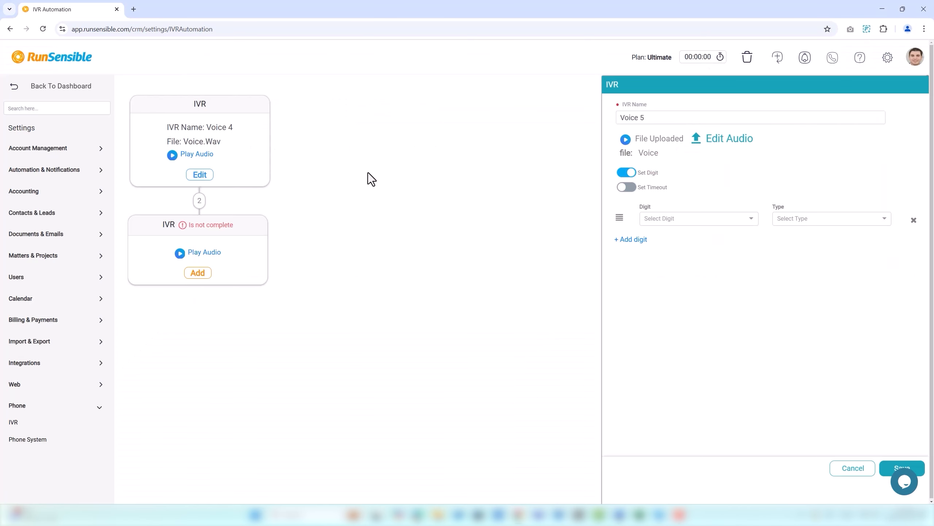
# Step: Map digit 3 to the Dial Extension type and save the Voice 5 node
pyautogui.click(679, 223)
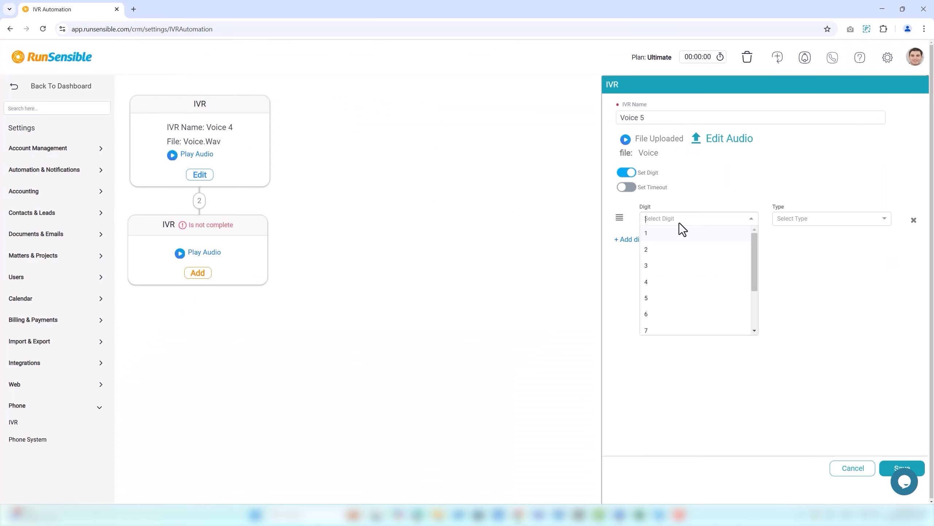
pyautogui.click(679, 268)
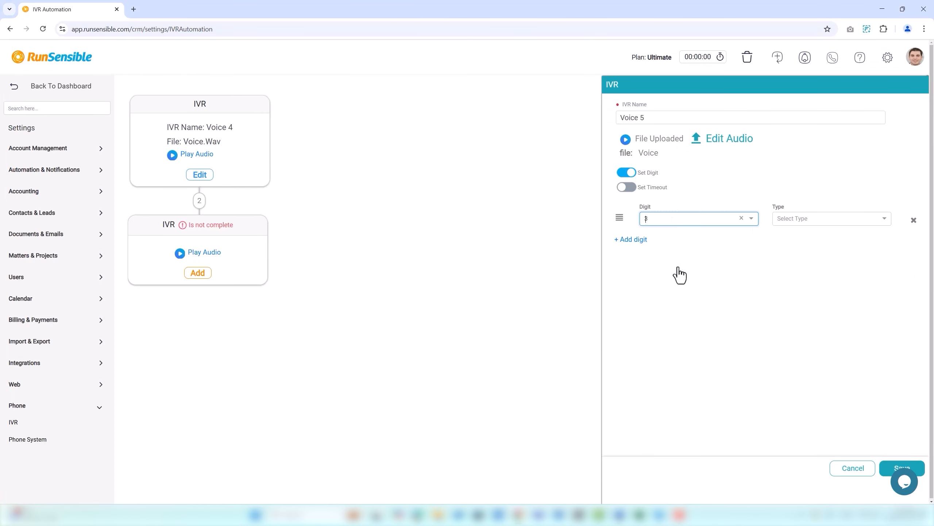
pyautogui.click(787, 223)
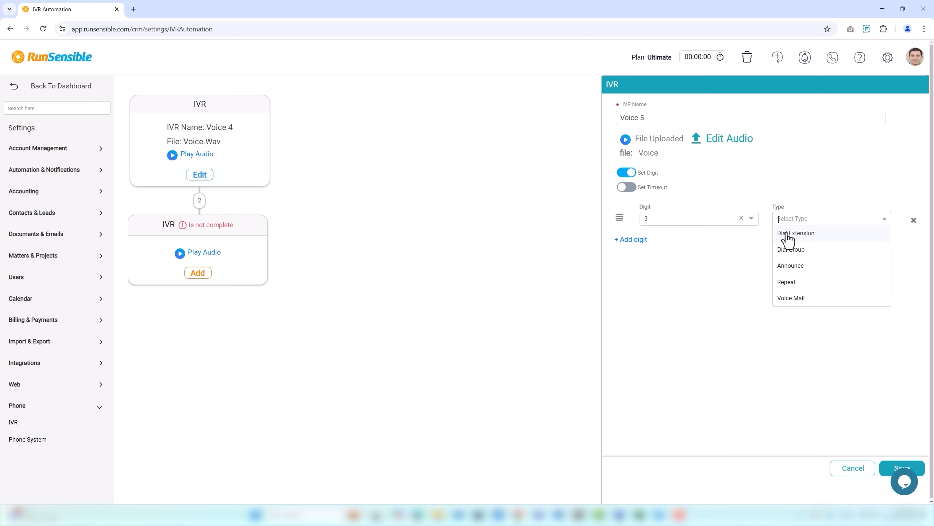
pyautogui.click(787, 236)
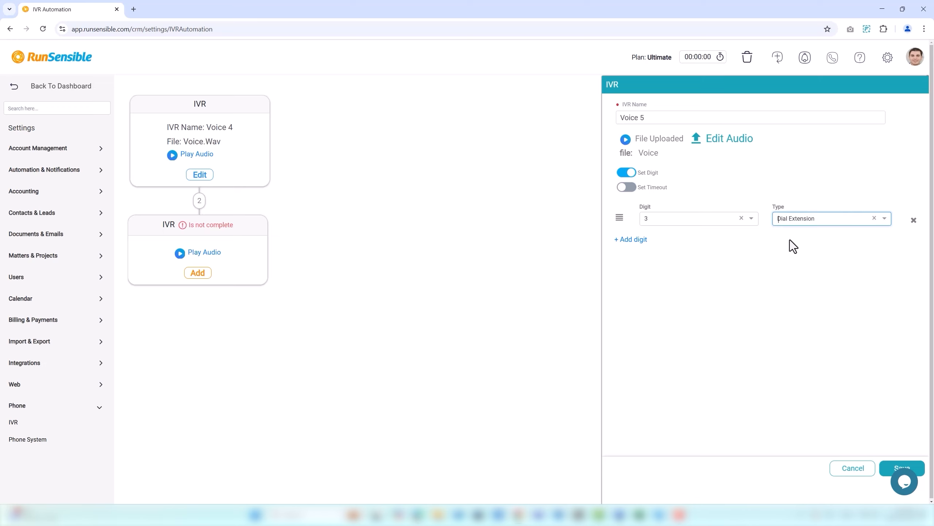
pyautogui.click(887, 472)
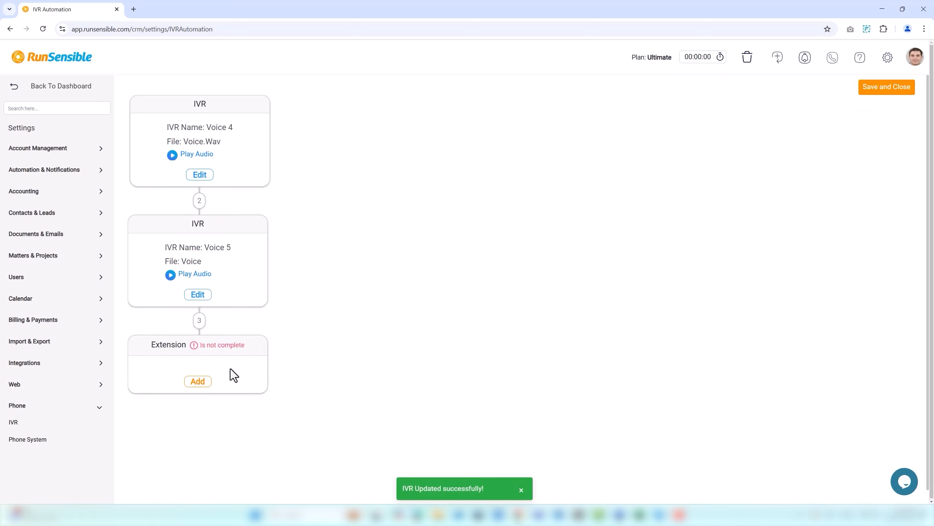
# Step: Fill in the extension node by choosing the first extension in the list
pyautogui.click(198, 381)
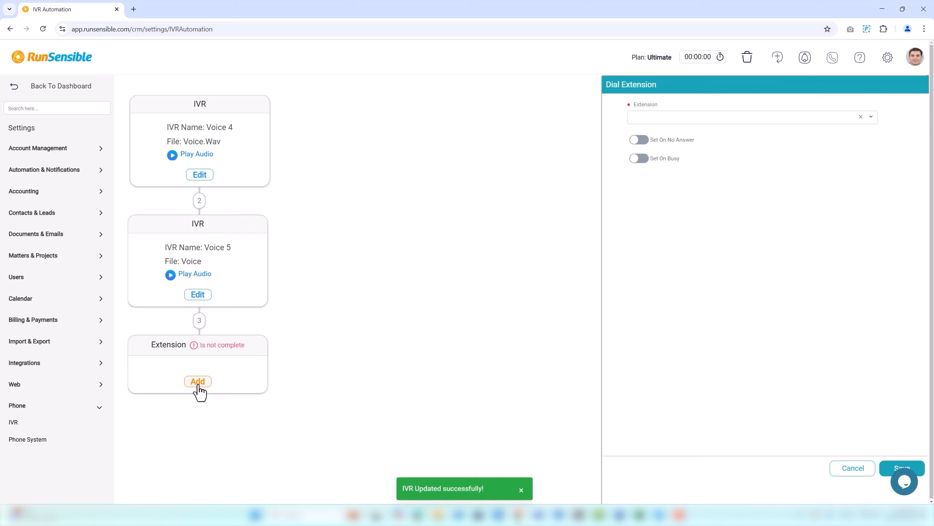
pyautogui.click(746, 122)
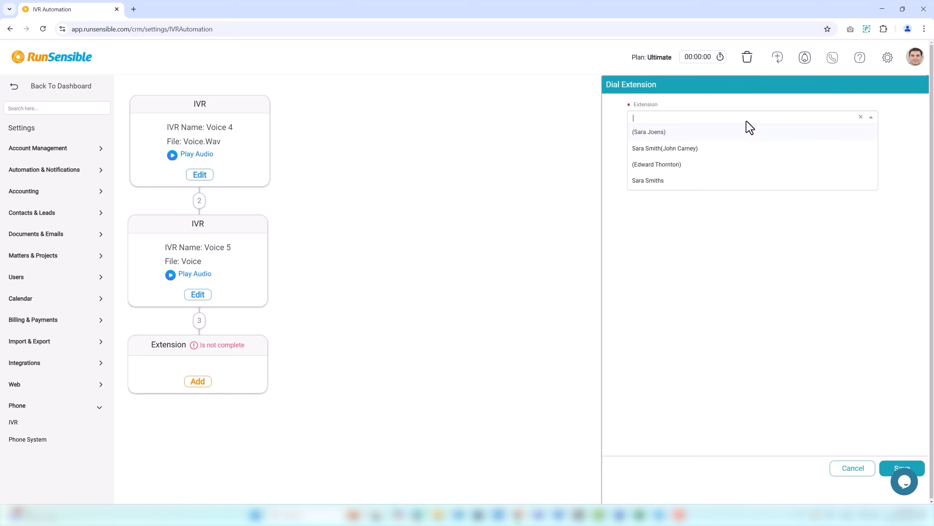
pyautogui.click(740, 140)
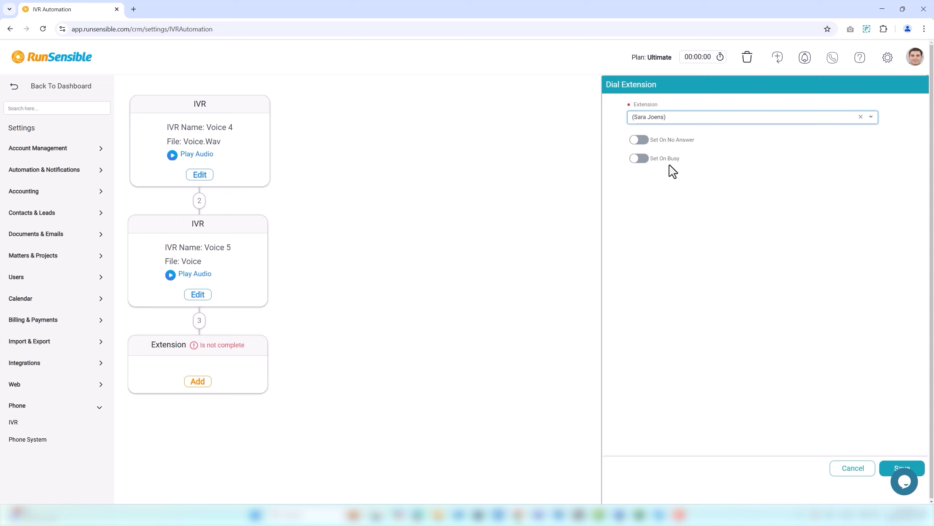
# Step: Enable Set On No Answer and Set On Busy, set both actions to Dial Group, and save the extension
pyautogui.click(645, 141)
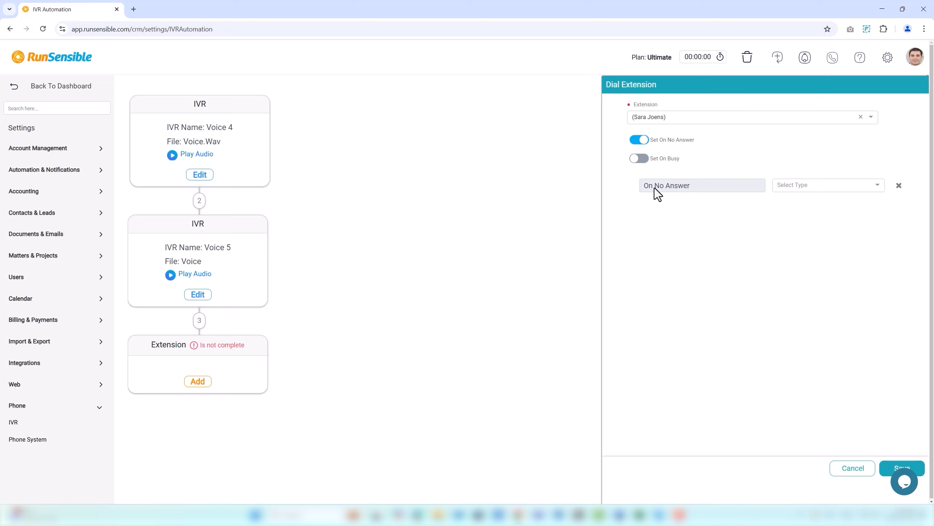
pyautogui.click(642, 159)
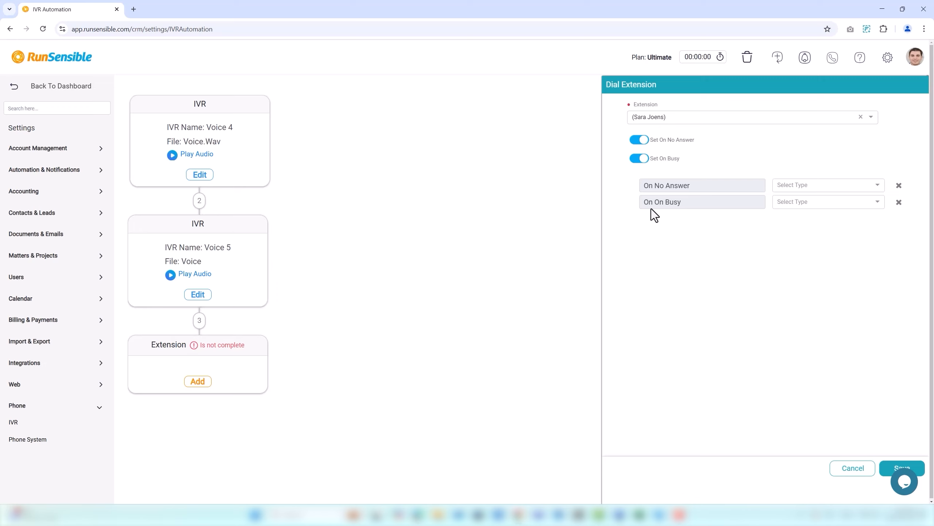
pyautogui.click(796, 186)
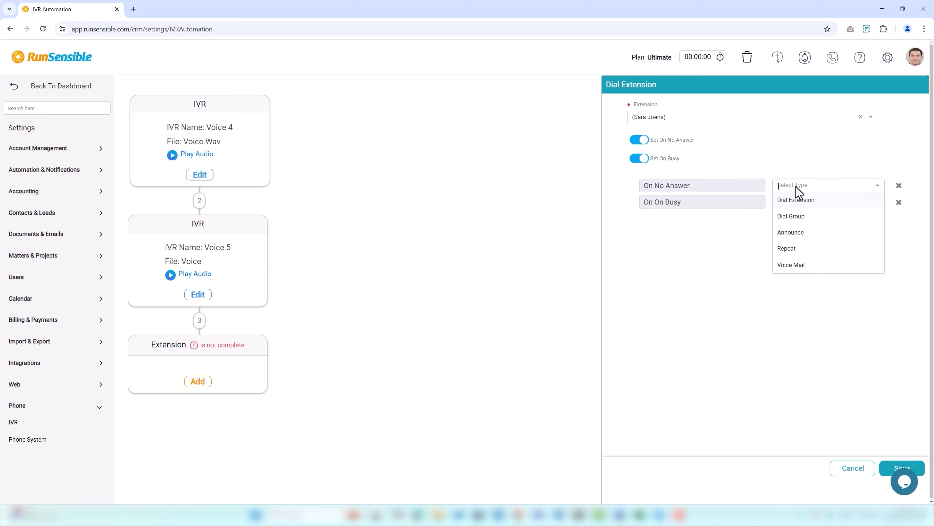
pyautogui.click(795, 217)
pyautogui.click(793, 206)
pyautogui.click(793, 234)
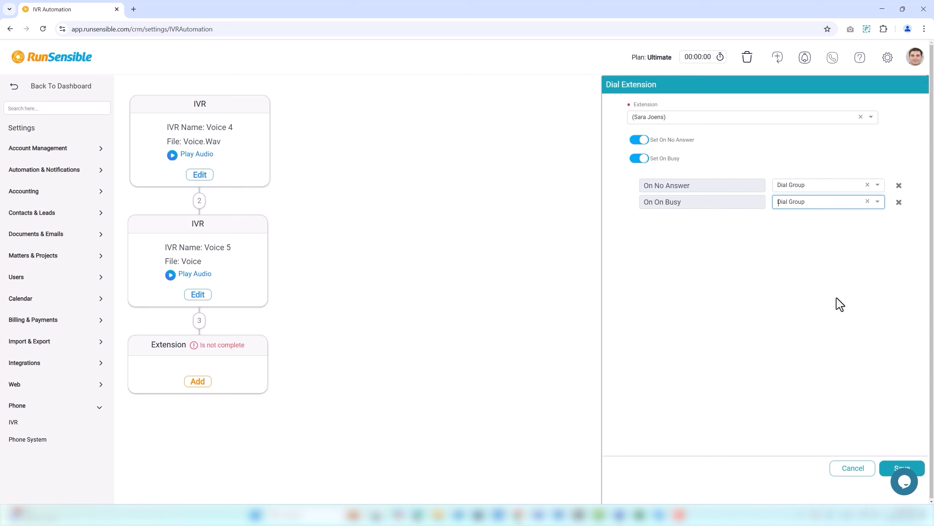
pyautogui.click(892, 468)
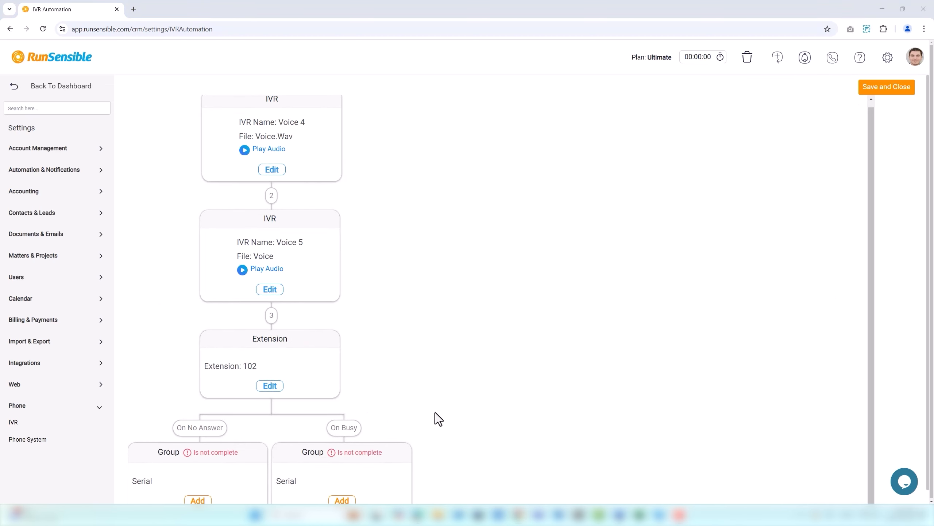
# Step: Add the no-answer dial group using Legal Consultation Services with the group type set to Random
pyautogui.scroll(-1, 438, 412)
pyautogui.click(198, 485)
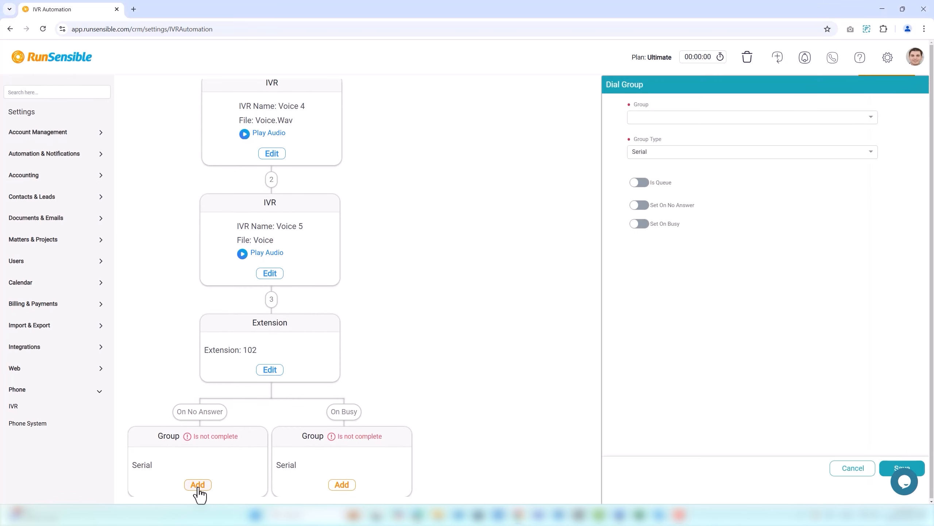
pyautogui.click(652, 117)
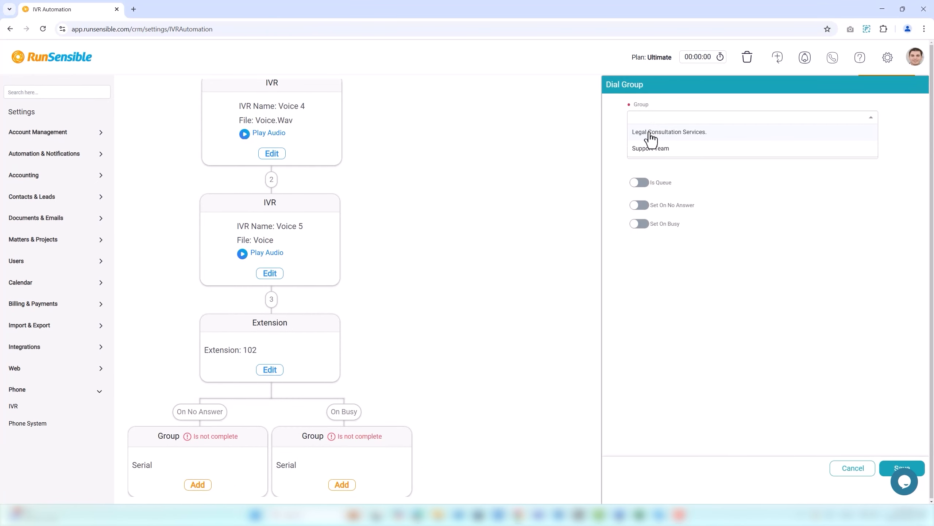
pyautogui.click(650, 133)
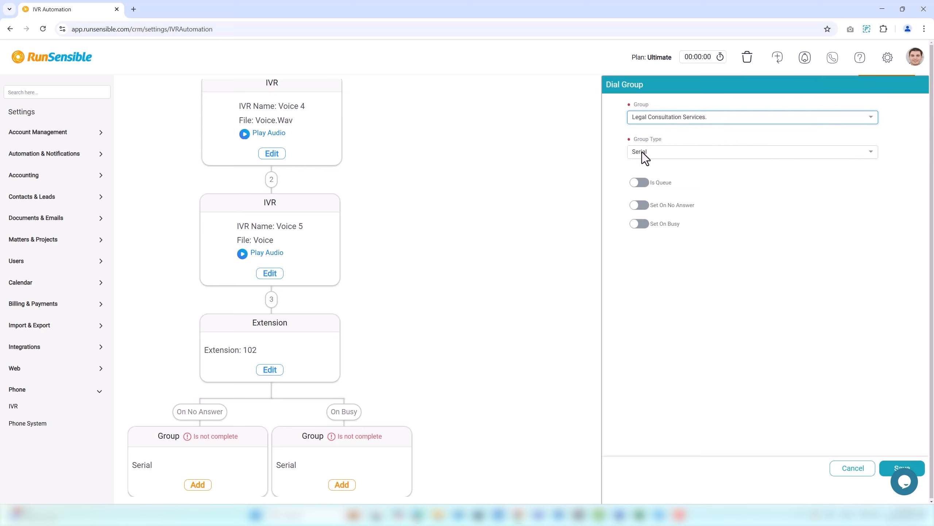
pyautogui.click(642, 155)
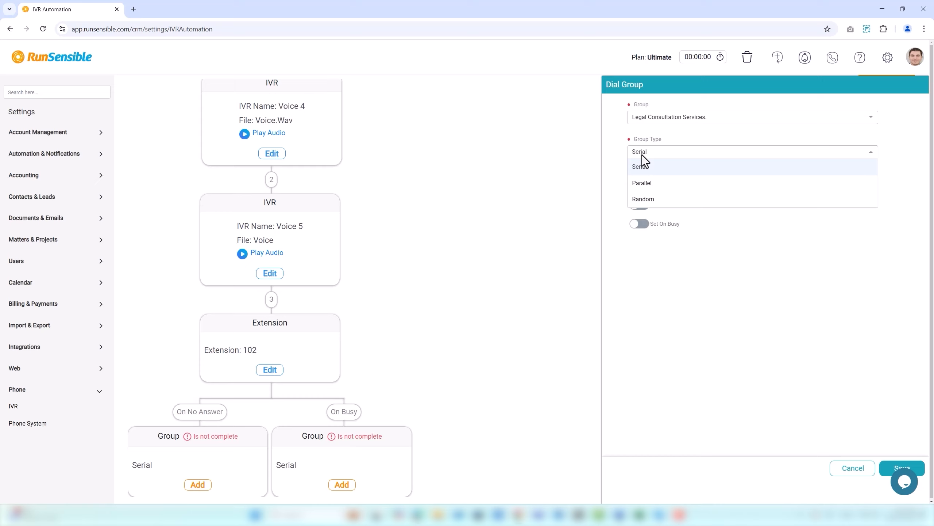
pyautogui.click(644, 169)
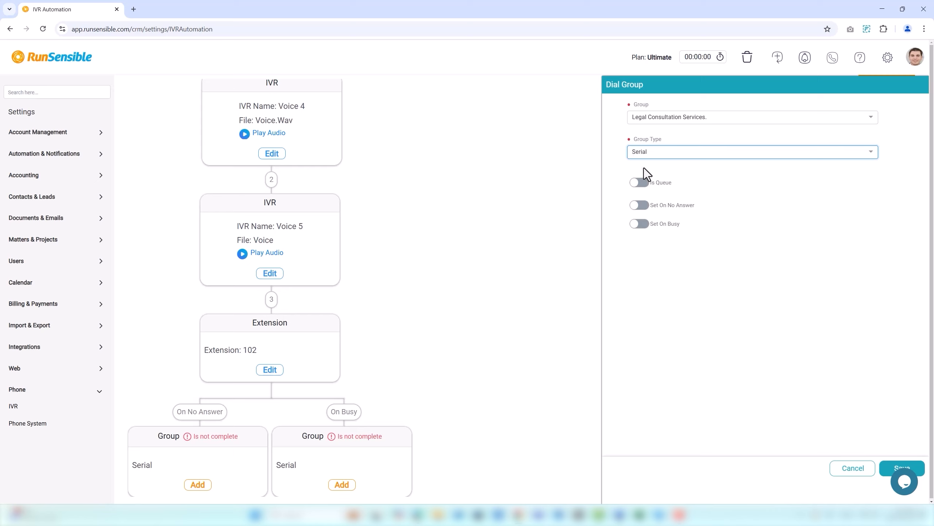
pyautogui.click(644, 156)
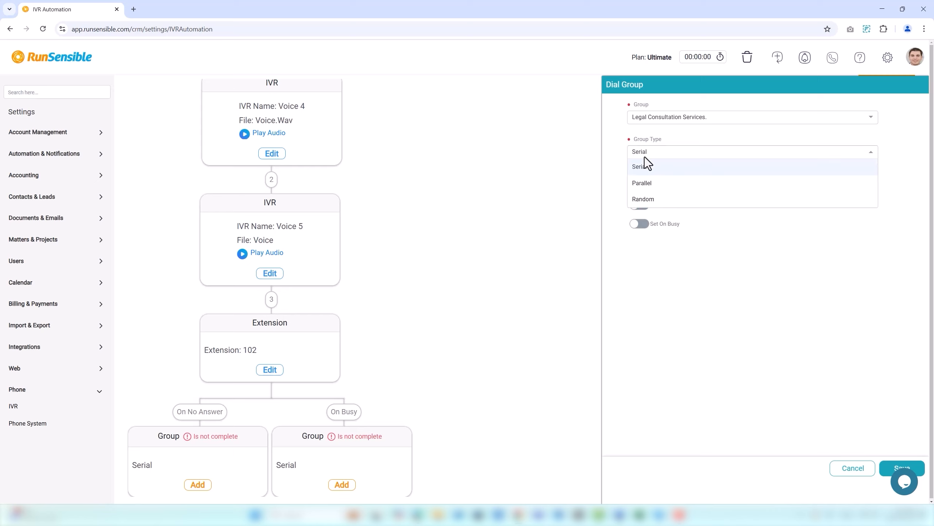
pyautogui.click(644, 184)
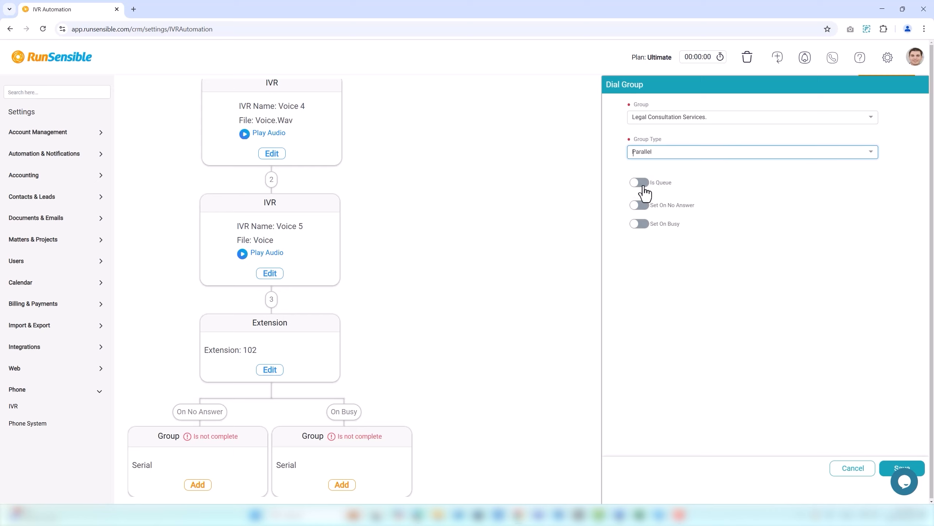
pyautogui.click(651, 158)
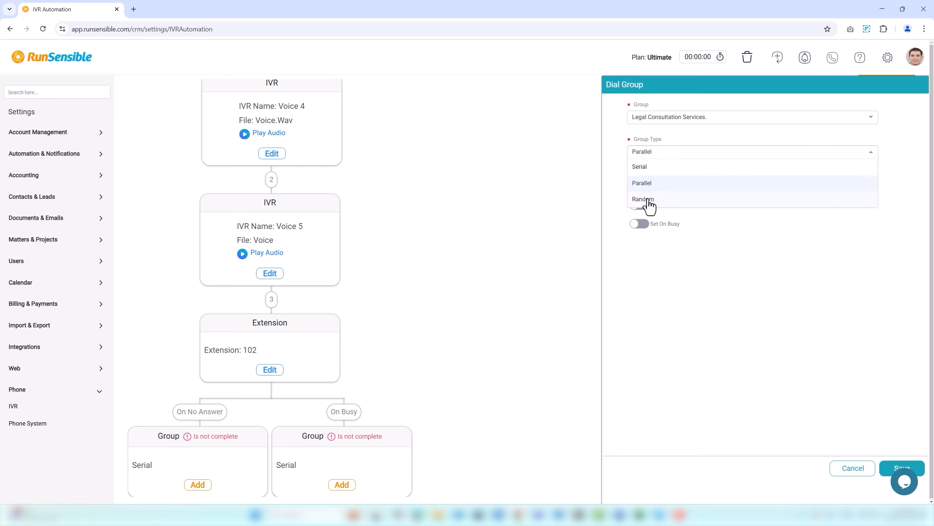
pyautogui.click(647, 199)
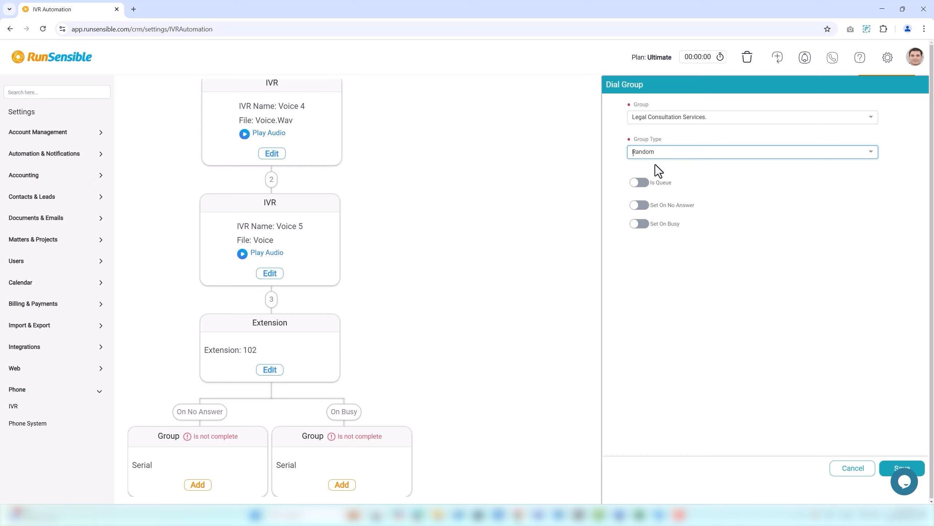
# Step: Enable Is Queue, Set On No Answer and Set On Busy, set both actions to Announce, and save the group
pyautogui.click(644, 192)
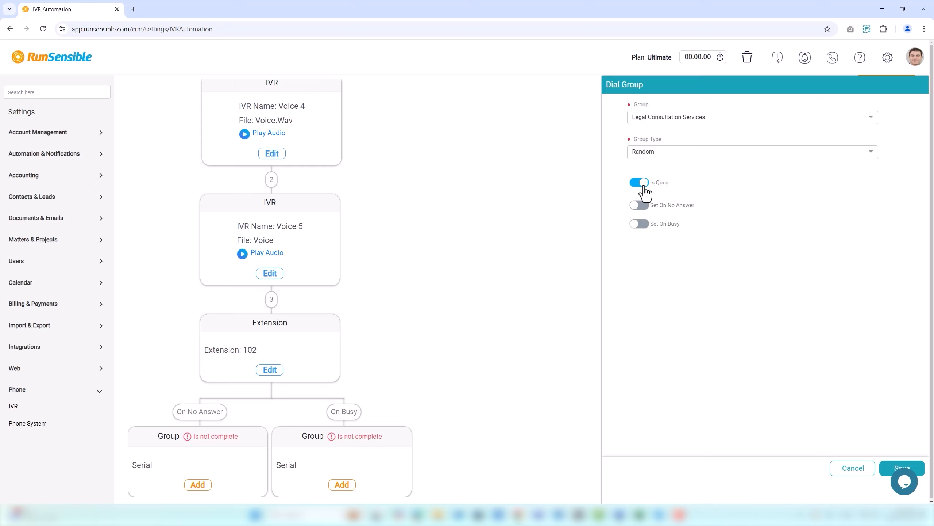
pyautogui.click(644, 205)
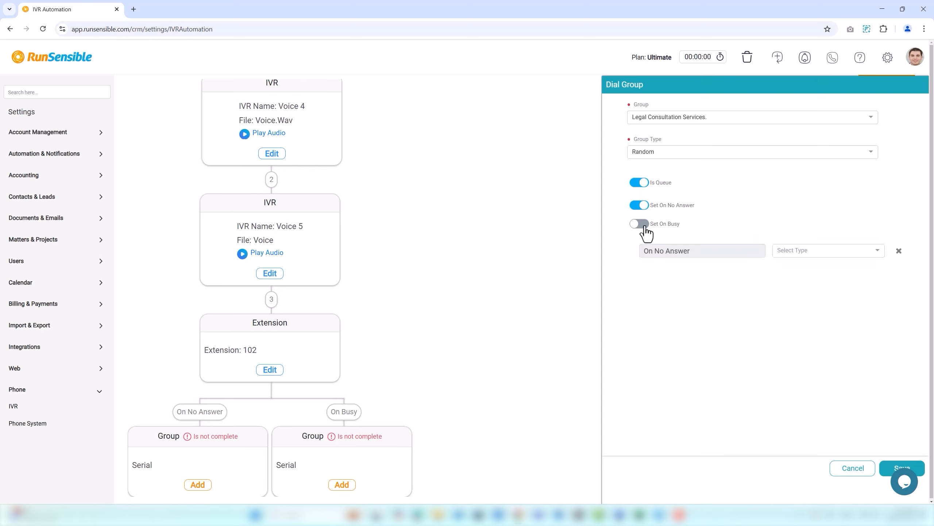
pyautogui.click(645, 225)
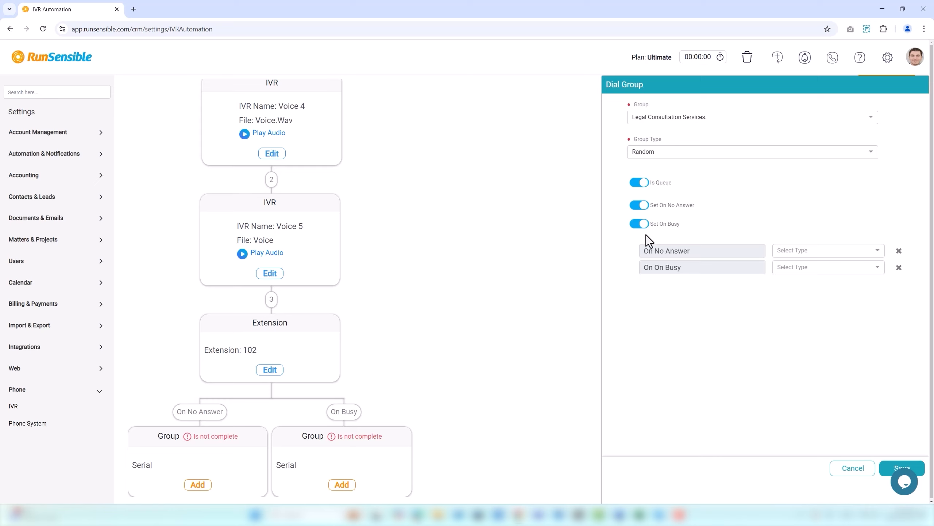
pyautogui.click(784, 252)
pyautogui.click(787, 267)
pyautogui.click(787, 267)
pyautogui.click(787, 285)
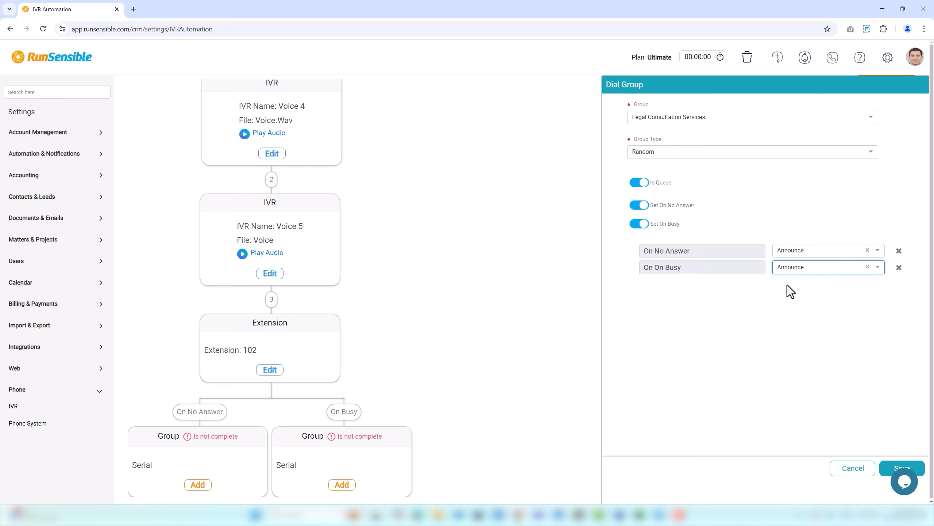
pyautogui.click(897, 467)
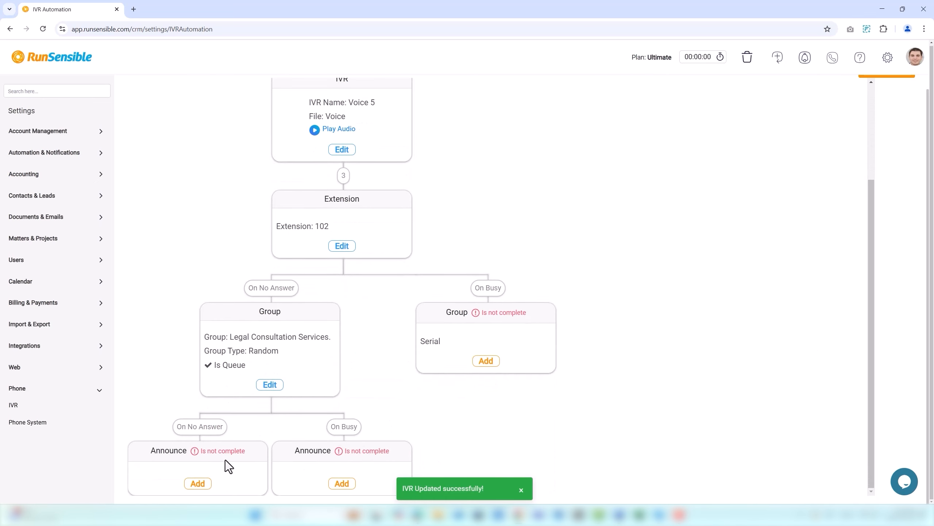
# Step: Fill in the no-answer Announce node with IVRSound1, enable Set On Success with the Repeat action, and save
pyautogui.click(200, 484)
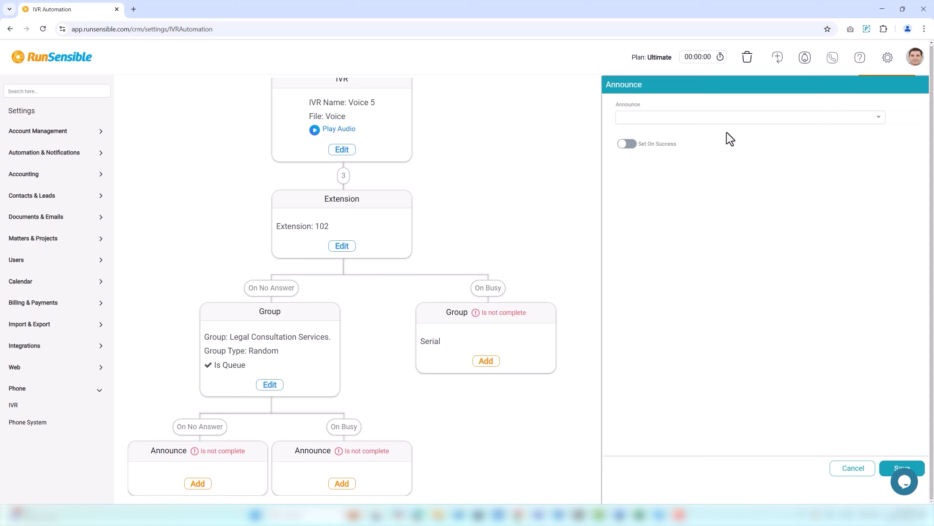
pyautogui.click(730, 118)
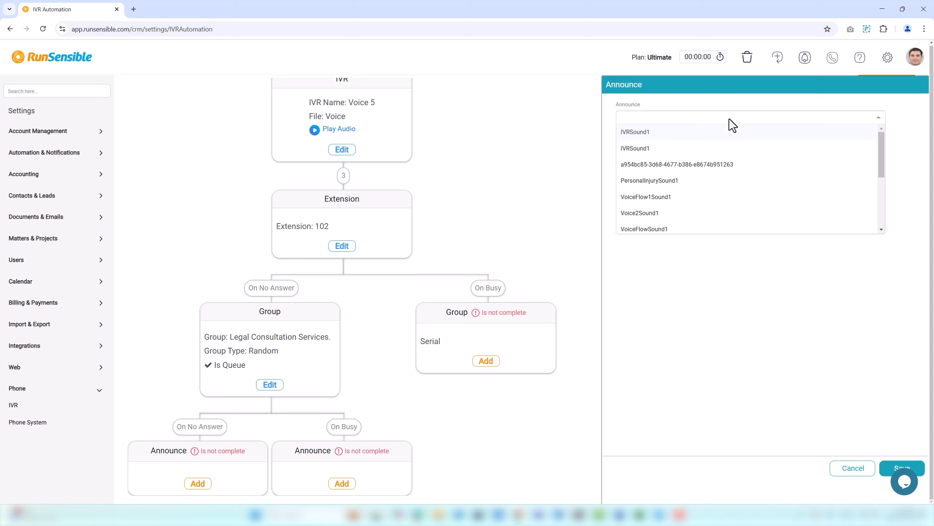
pyautogui.click(725, 138)
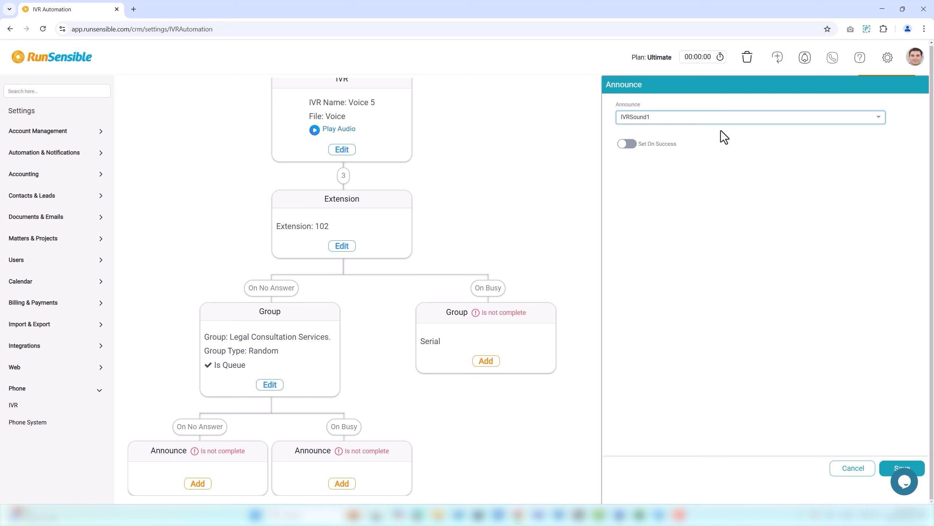
pyautogui.click(629, 144)
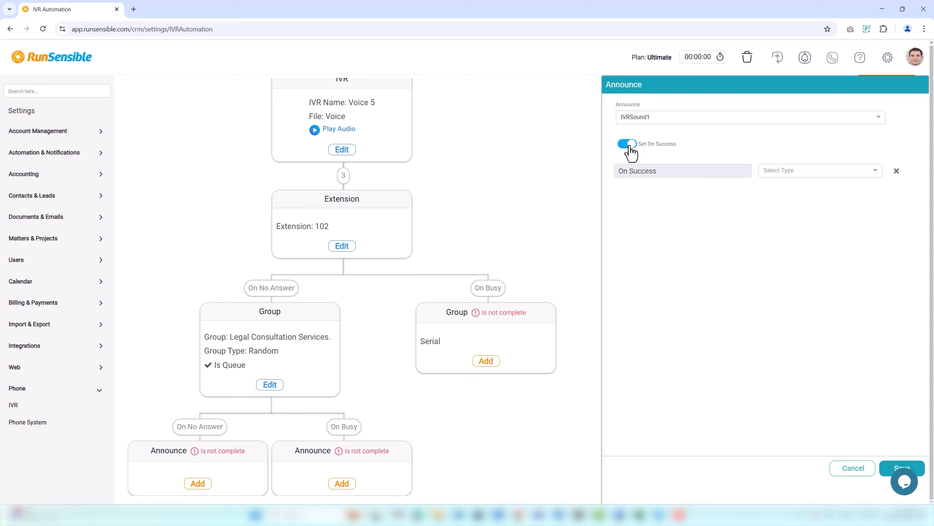
pyautogui.click(778, 173)
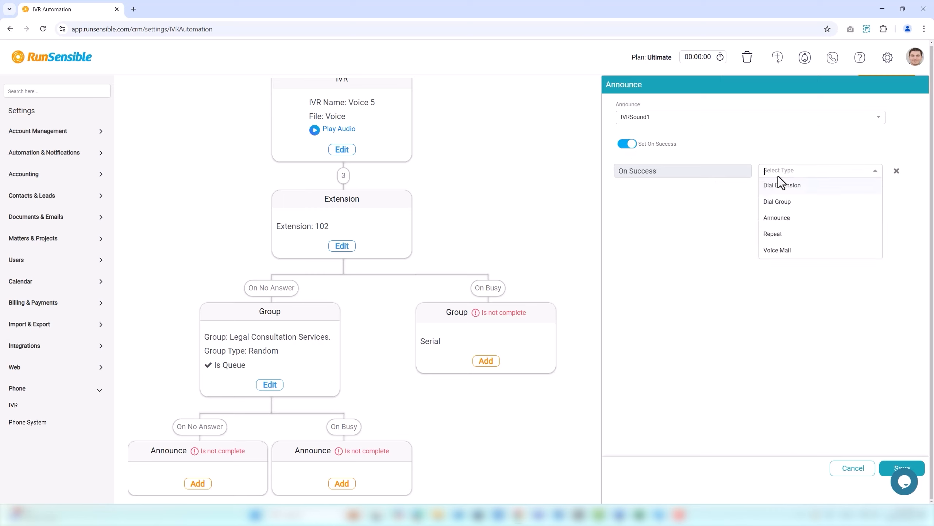
pyautogui.click(781, 233)
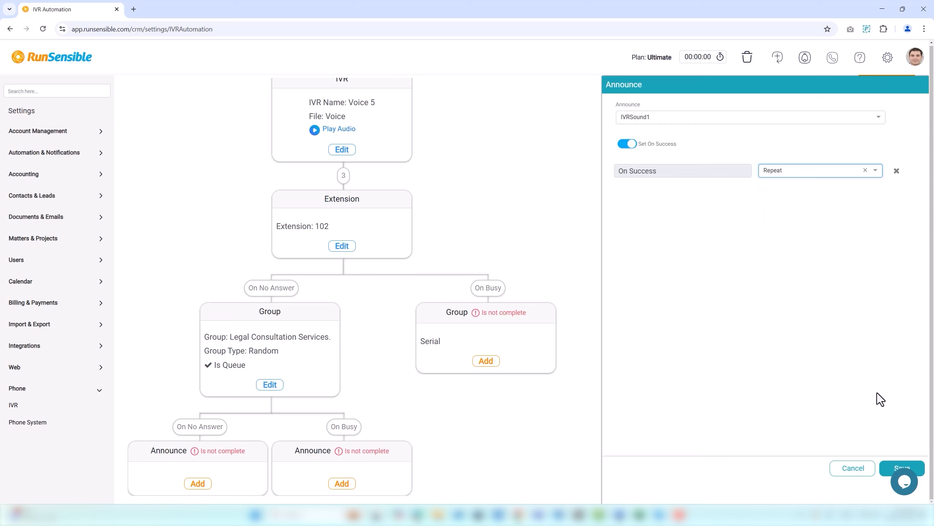
pyautogui.click(896, 469)
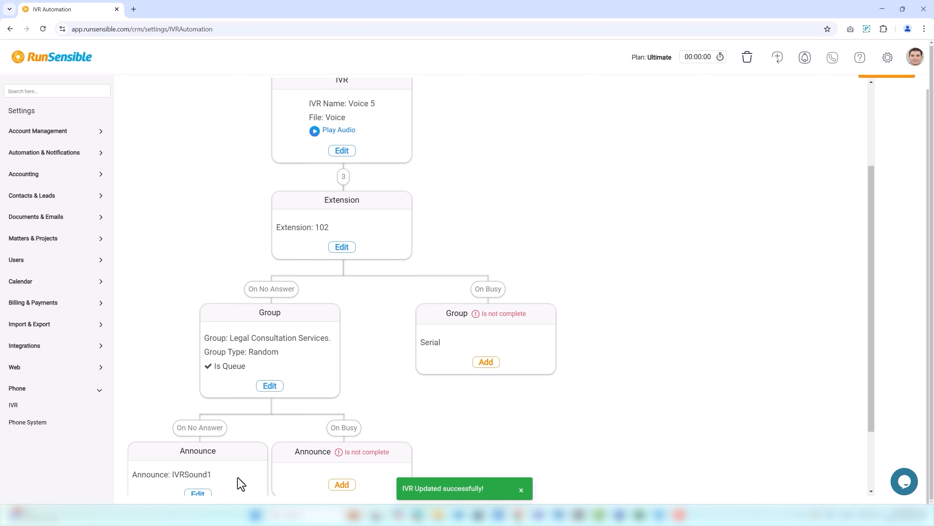
# Step: Fill in the busy Announce node with IVRSound1, enable Set On Success with the Voice Mail action, and save
pyautogui.scroll(-2, 229, 478)
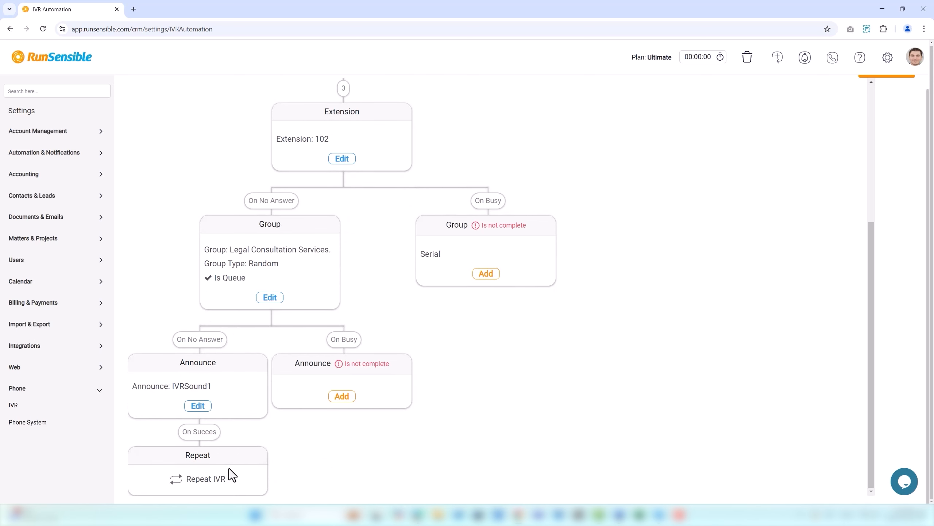
pyautogui.click(342, 396)
pyautogui.click(648, 123)
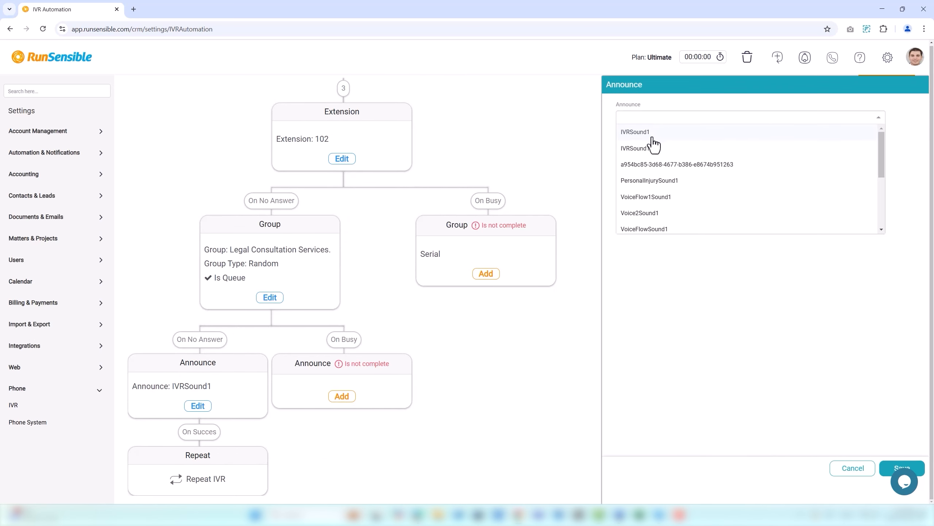
pyautogui.click(648, 133)
pyautogui.click(629, 144)
pyautogui.click(769, 173)
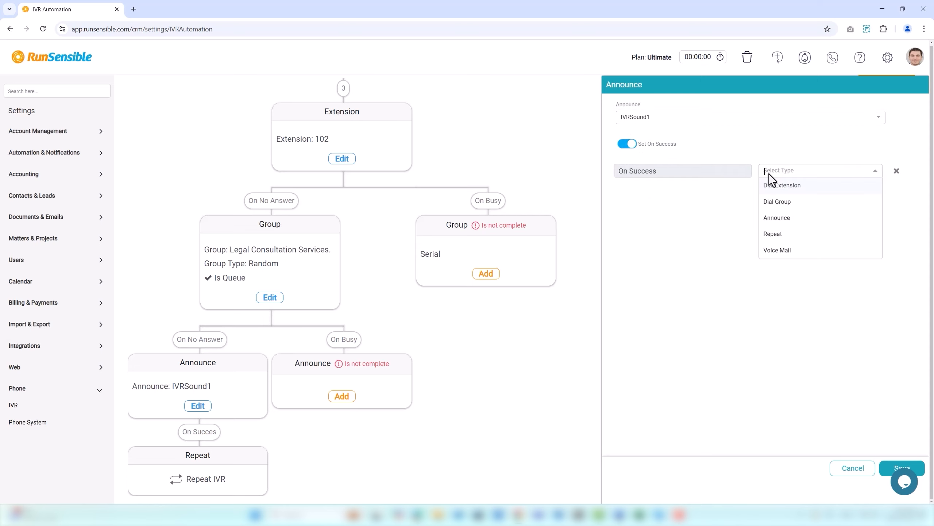
pyautogui.click(778, 251)
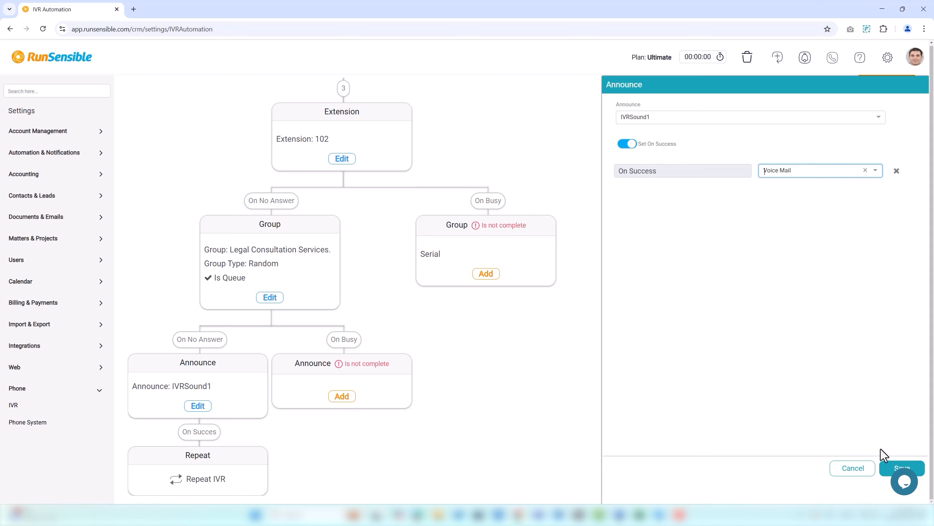
pyautogui.click(891, 468)
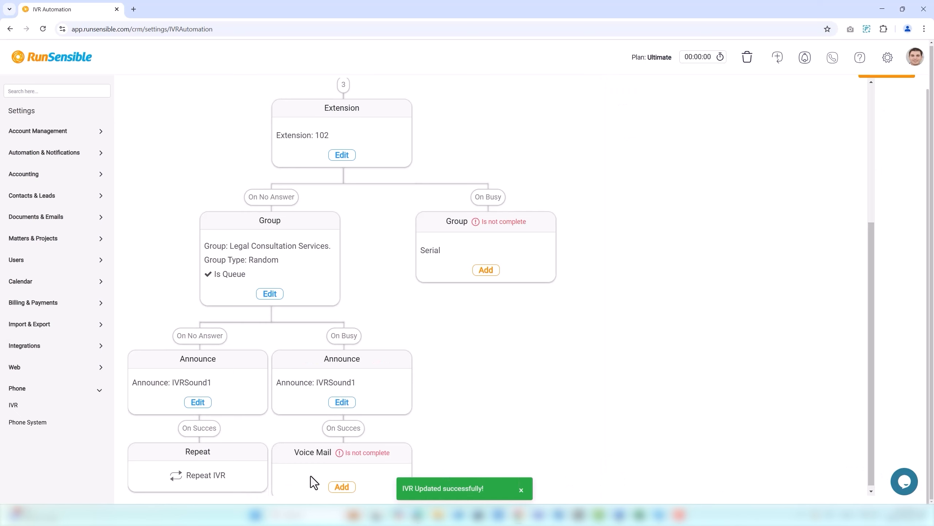
# Step: Fill in the Voice Mail node by choosing the second voicemail box in the list and save it
pyautogui.click(341, 485)
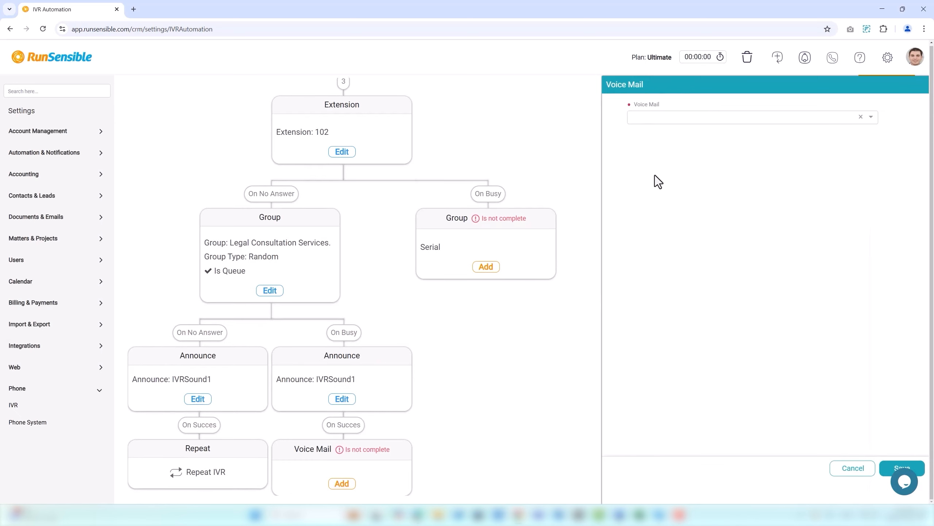
pyautogui.click(659, 118)
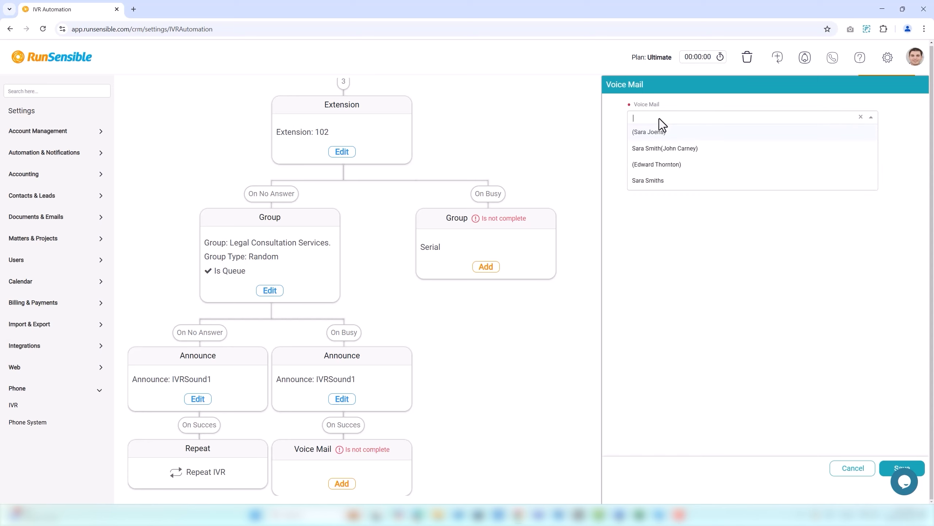
pyautogui.click(659, 149)
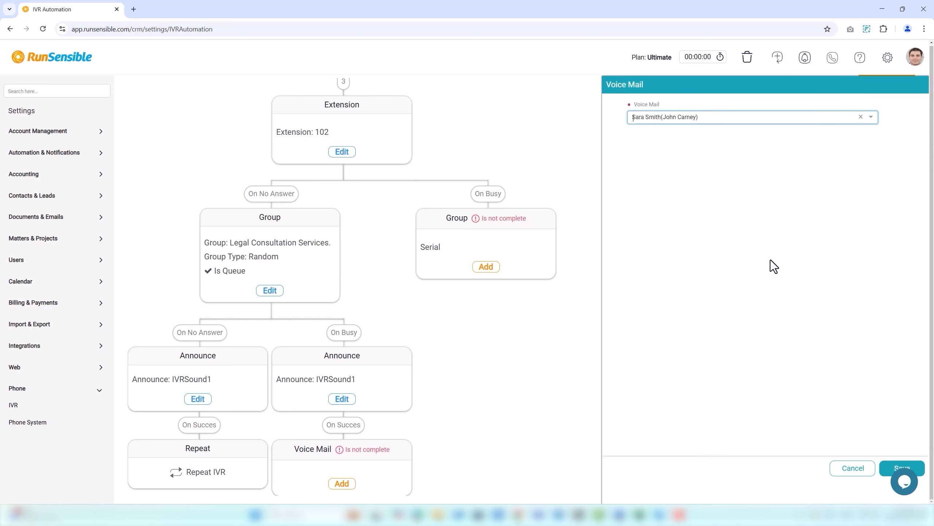
pyautogui.click(895, 469)
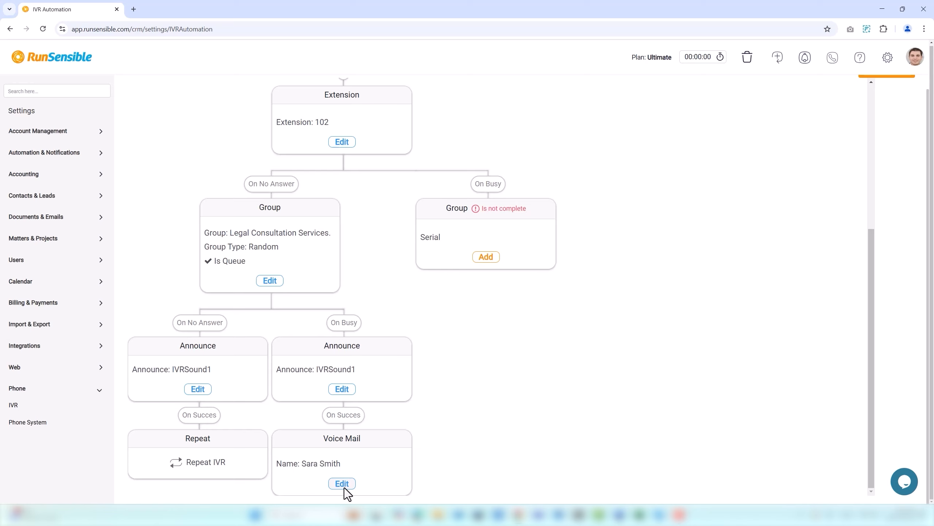
# Step: Set the busy dial group to Support Team, enable Set On No Answer with the Repeat action, and save
pyautogui.click(486, 258)
pyautogui.click(656, 118)
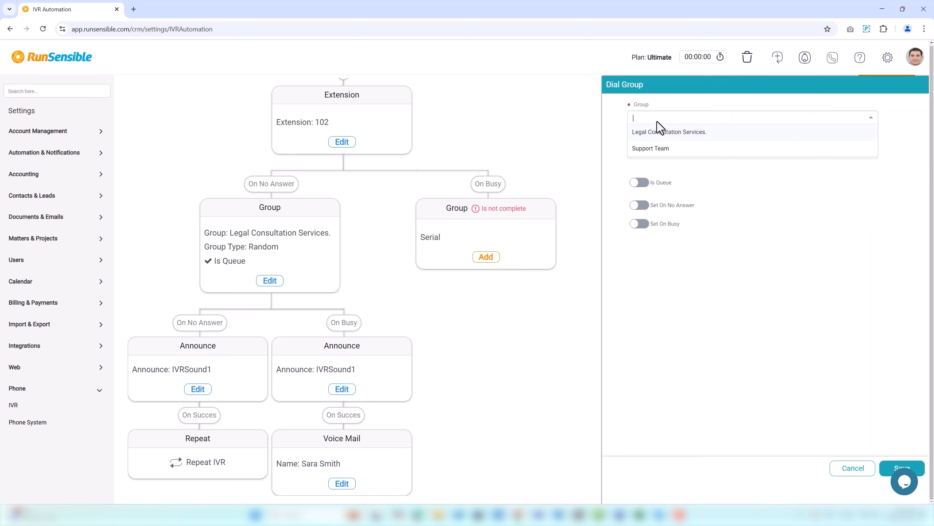
pyautogui.click(659, 149)
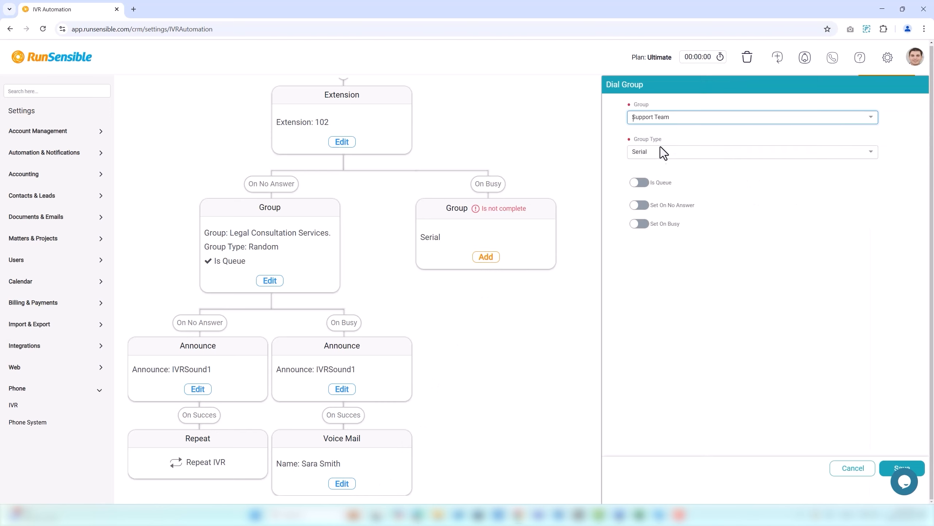
pyautogui.click(640, 205)
pyautogui.click(784, 255)
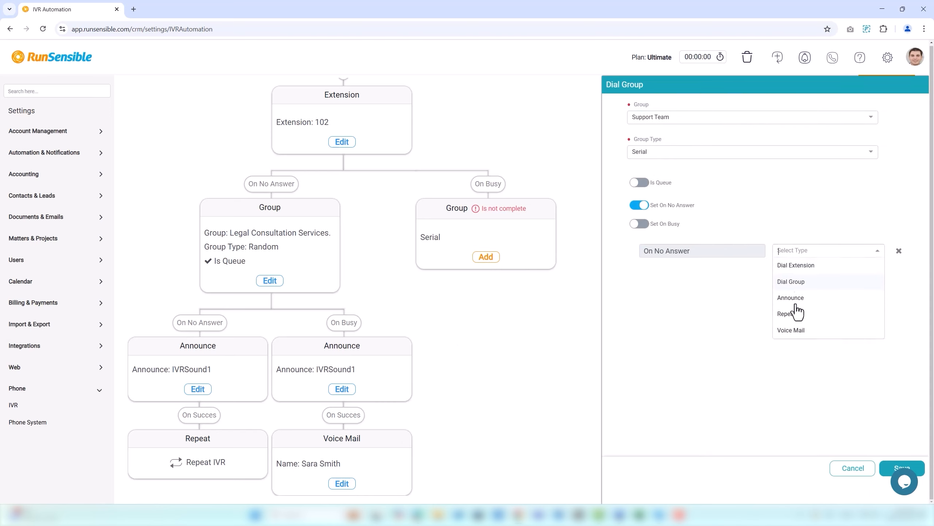
pyautogui.click(797, 316)
pyautogui.click(894, 470)
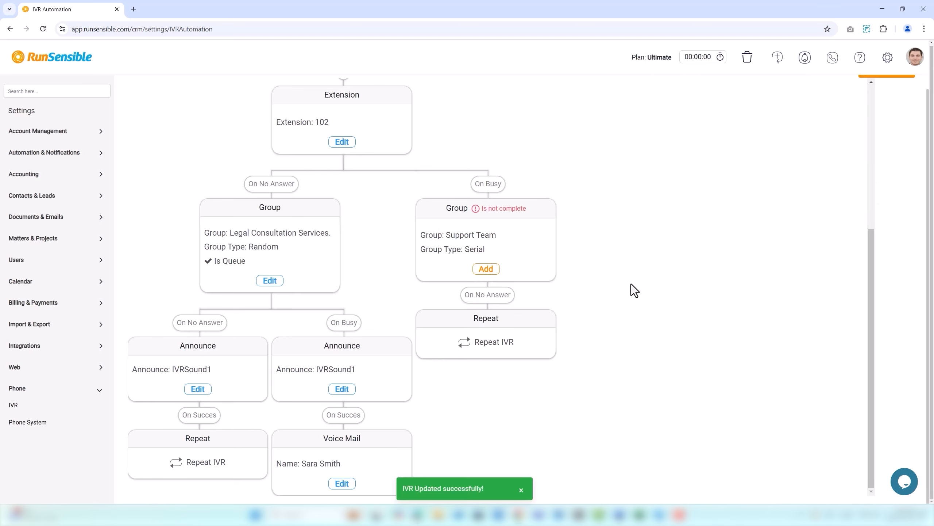
# Step: Save and close the IVR call flow
pyautogui.scroll(5, 632, 284)
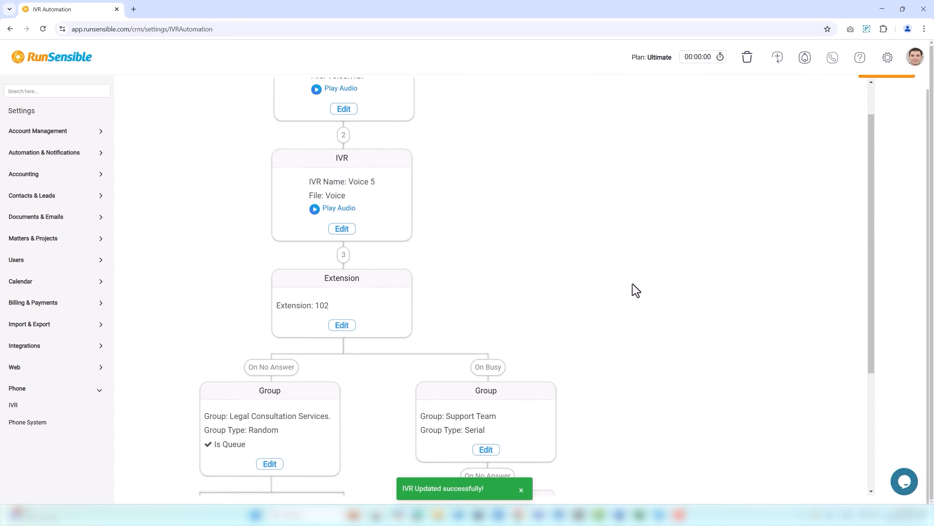
pyautogui.scroll(1, 633, 285)
pyautogui.scroll(1, 779, 131)
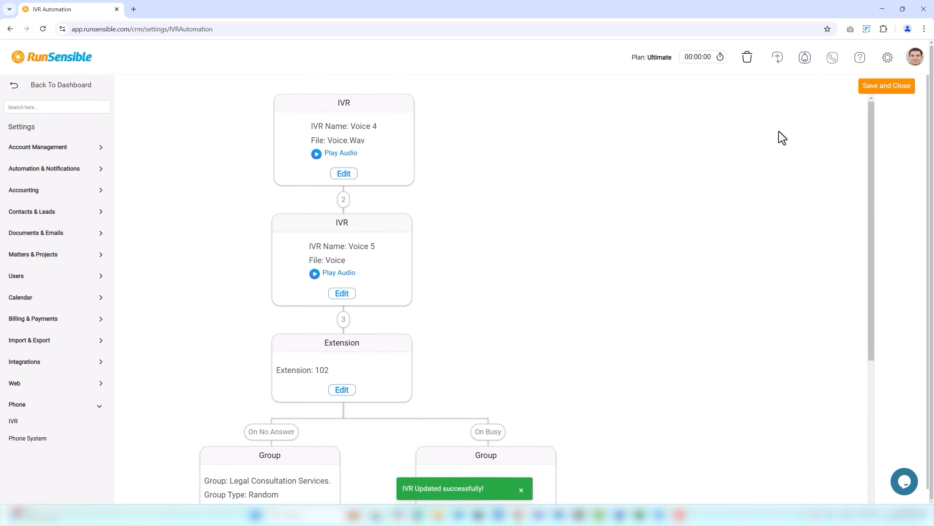
pyautogui.click(881, 92)
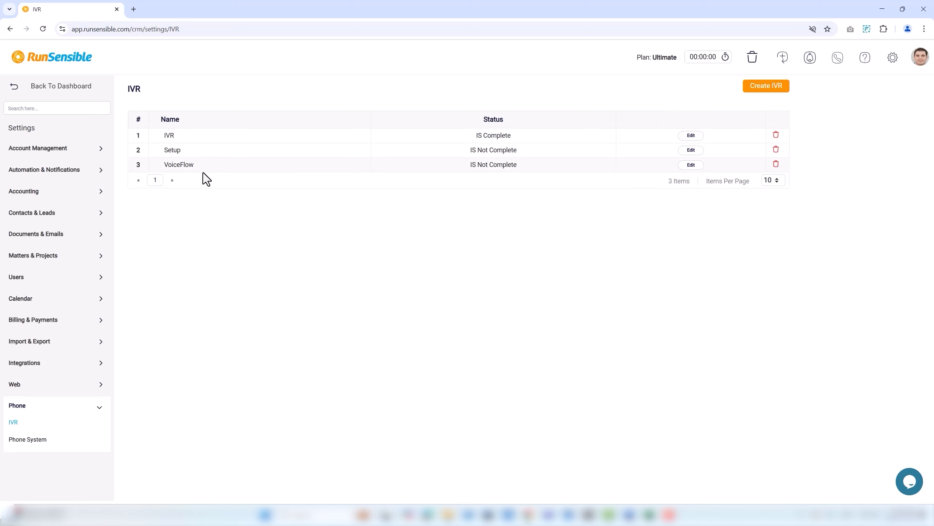
pyautogui.click(687, 166)
pyautogui.click(871, 90)
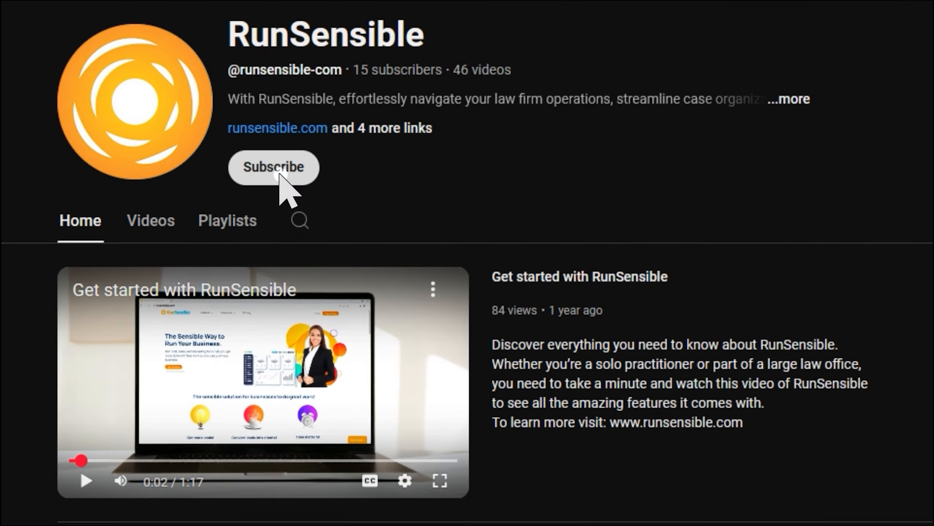
pyautogui.click(287, 195)
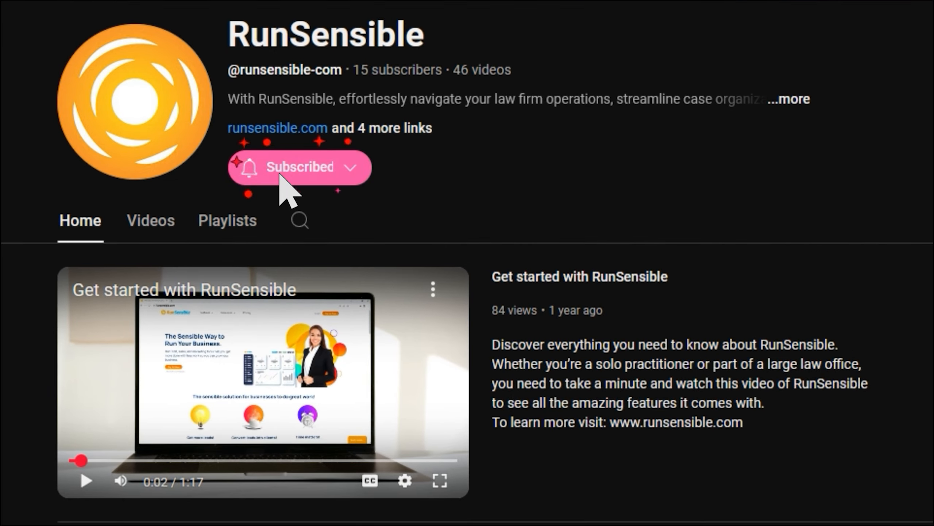